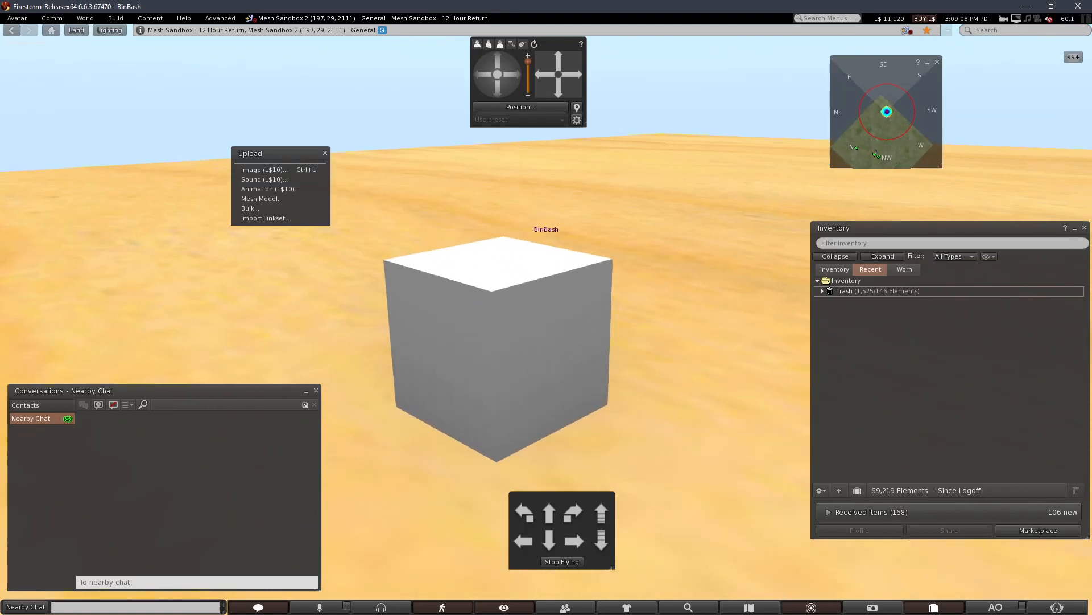
{"action": "scroll", "coordinate": [547, 320], "scroll_direction": "down", "scroll_amount": 2, "text": "alt"}
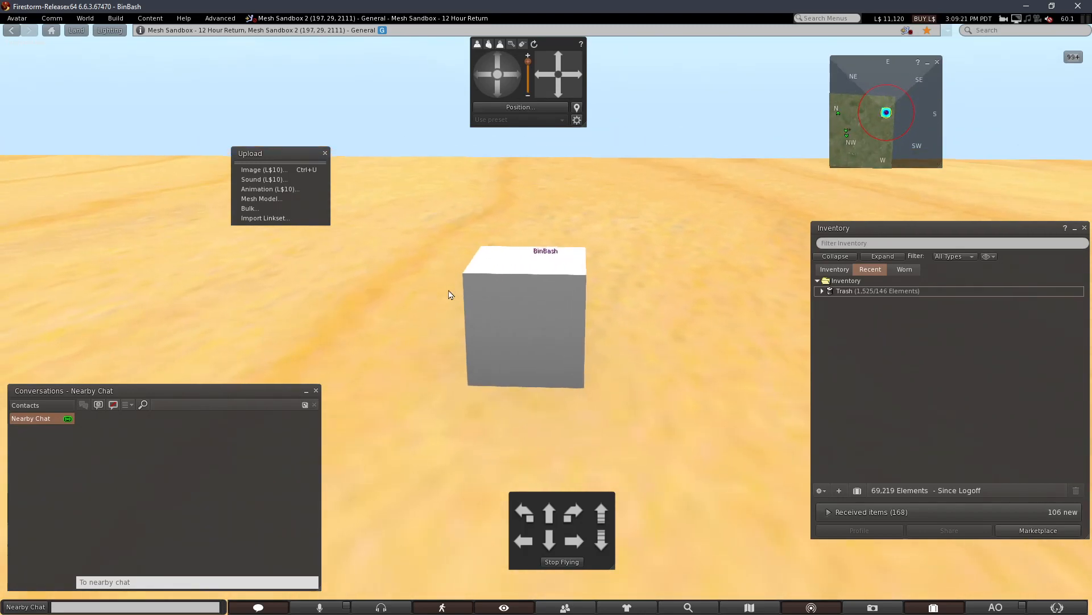
{"action": "left_click", "coordinate": [267, 172]}
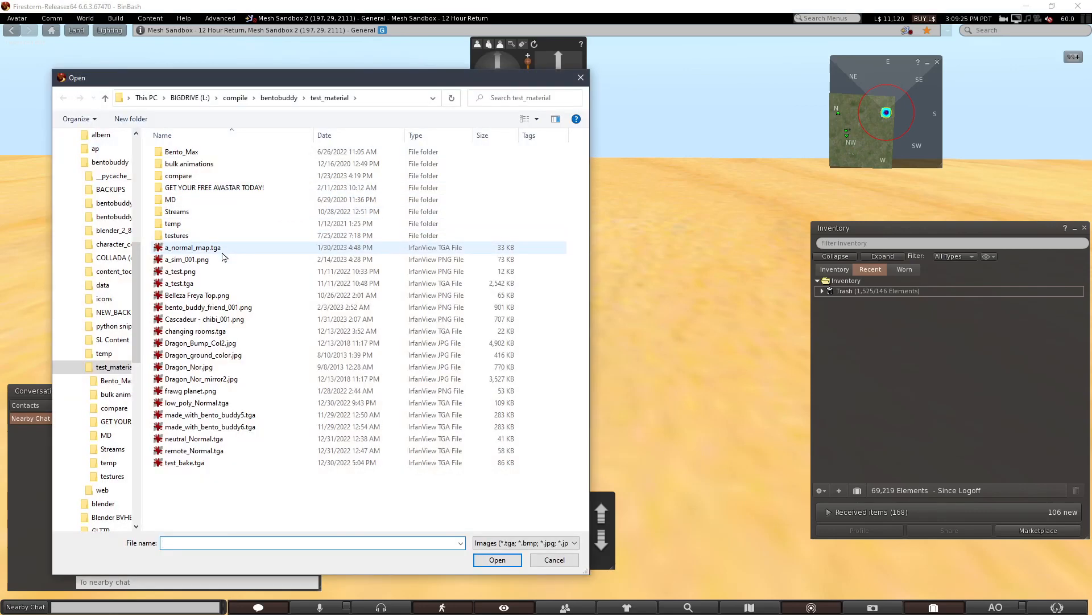
{"action": "left_click", "coordinate": [580, 78]}
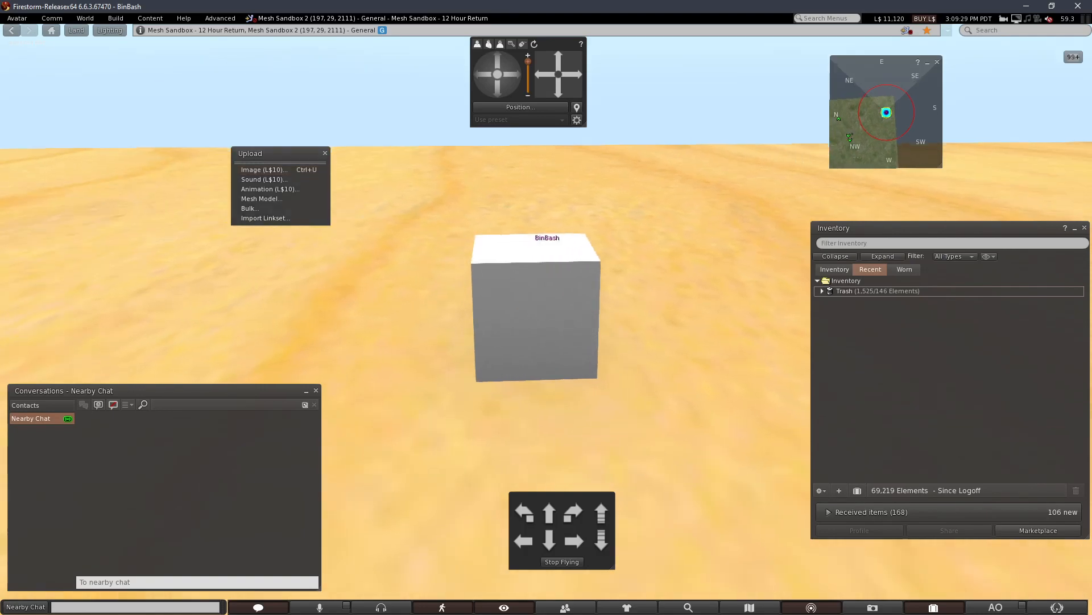
{"action": "right_click", "coordinate": [547, 337]}
{"action": "left_click", "coordinate": [576, 362]}
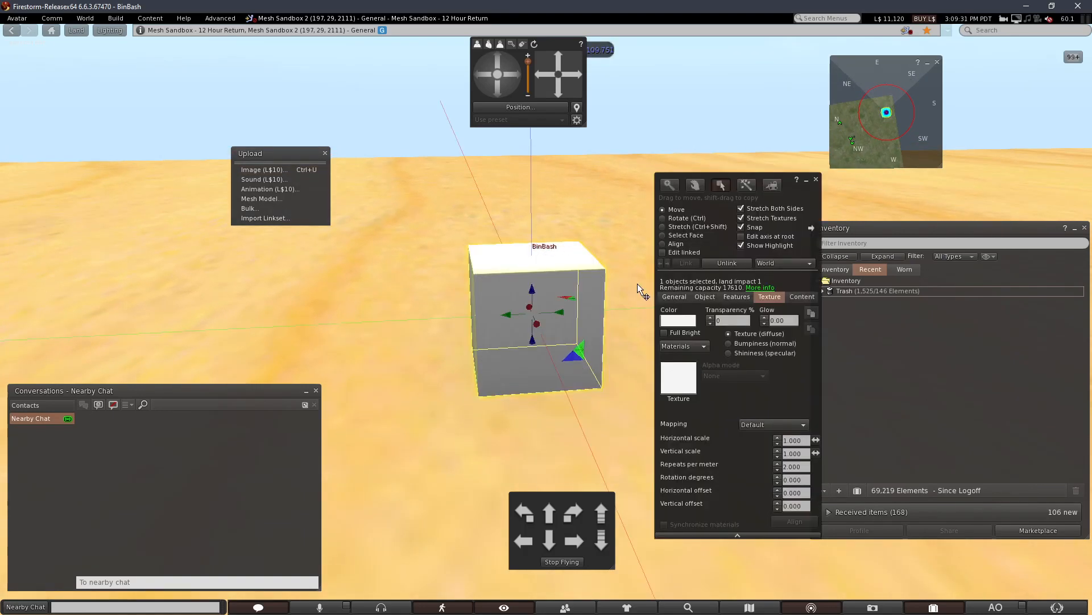
{"action": "left_click_drag", "start_coordinate": [572, 317], "coordinate": [552, 327], "text": "alt"}
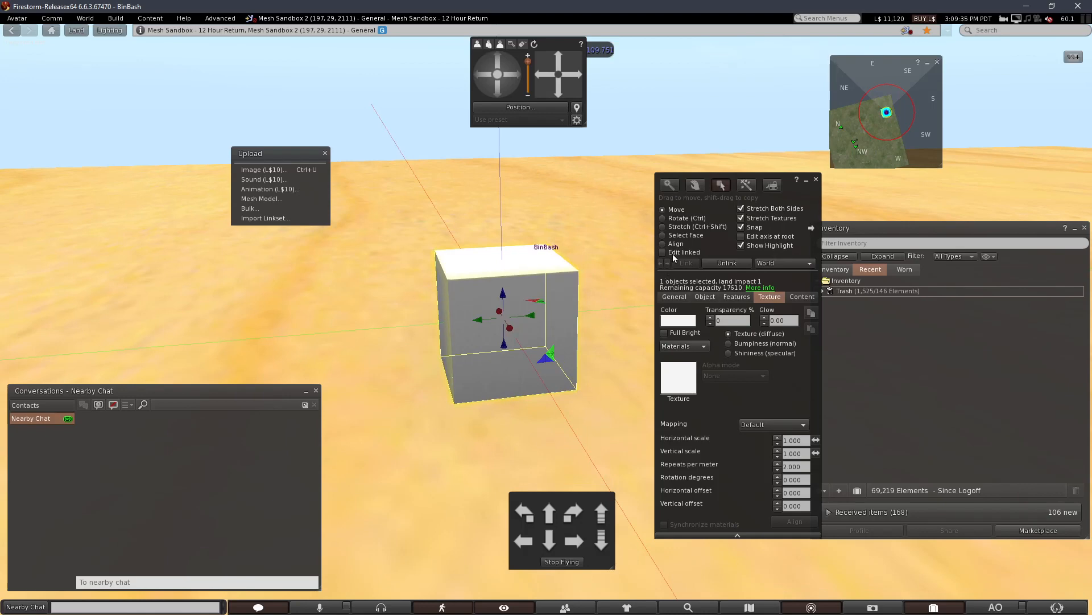
{"action": "left_click_drag", "start_coordinate": [586, 316], "coordinate": [544, 322], "text": "alt"}
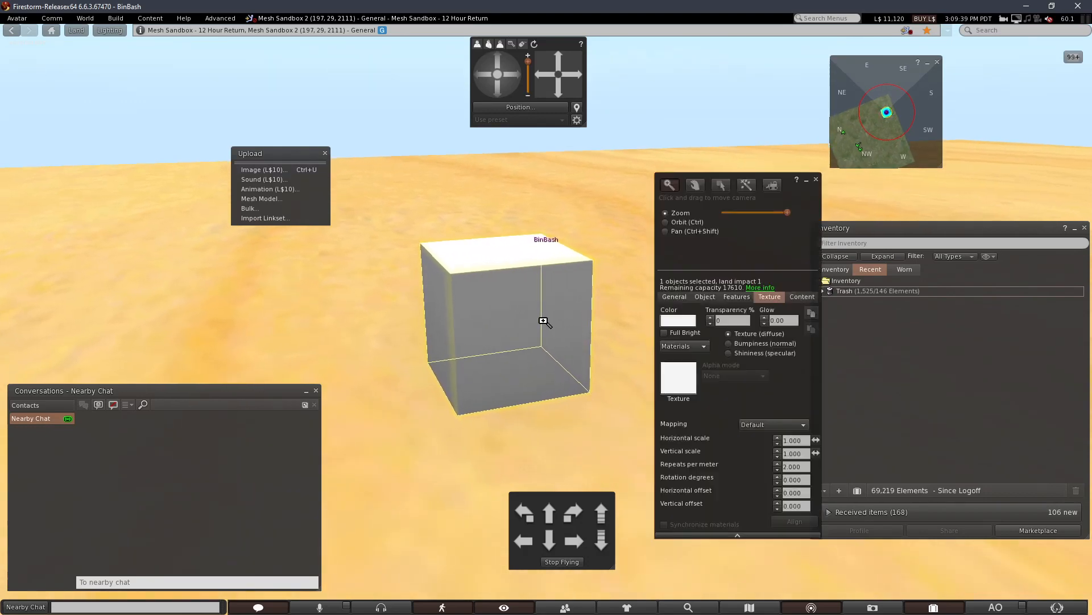
{"action": "left_click", "coordinate": [807, 181]}
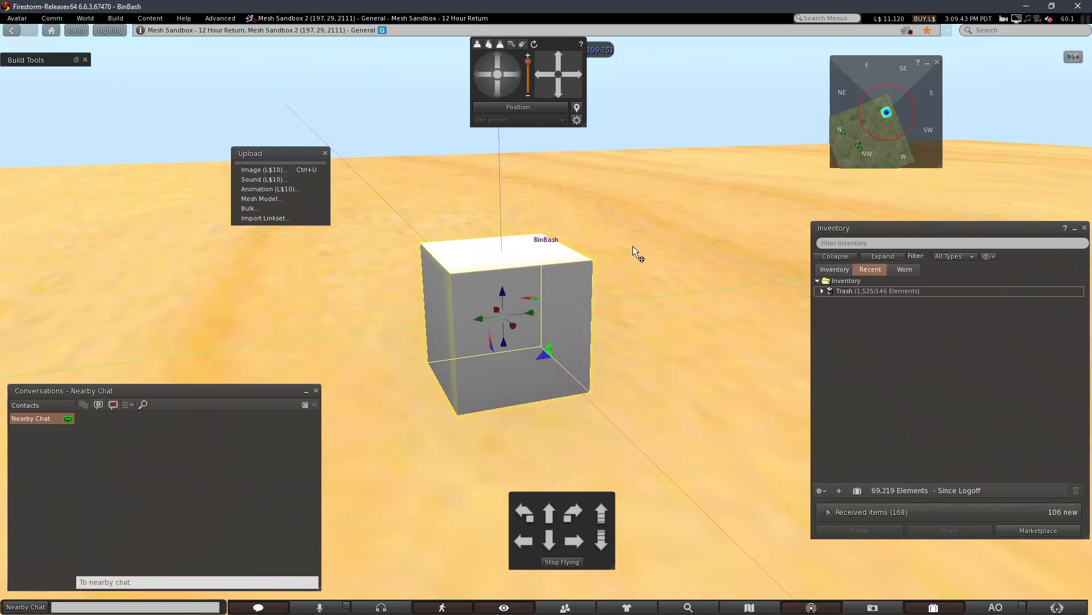
{"action": "left_click", "coordinate": [85, 60]}
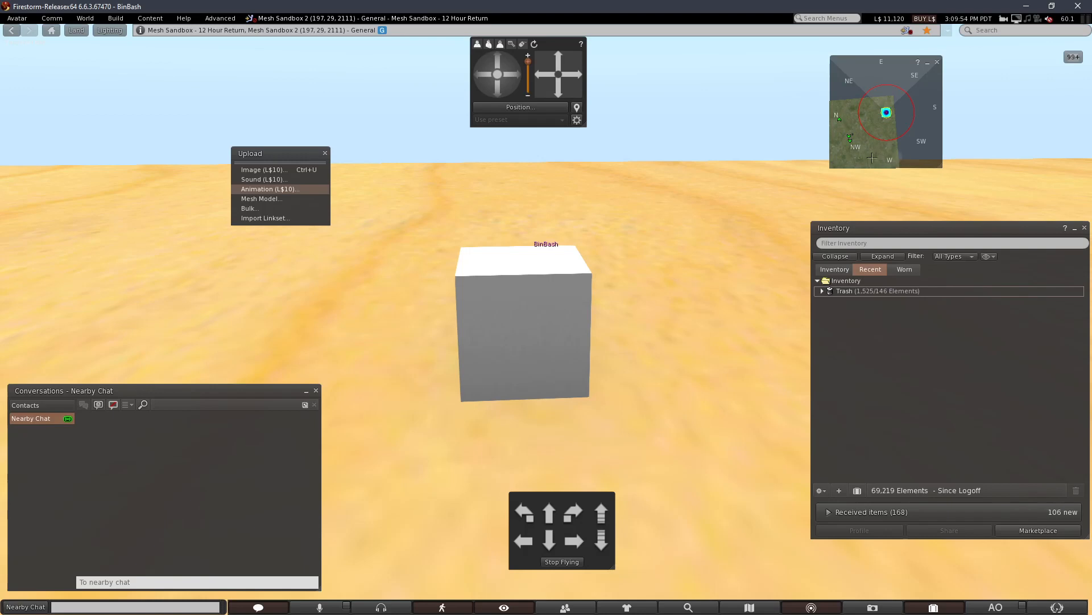
{"action": "left_click_drag", "start_coordinate": [529, 351], "coordinate": [582, 323], "text": "alt"}
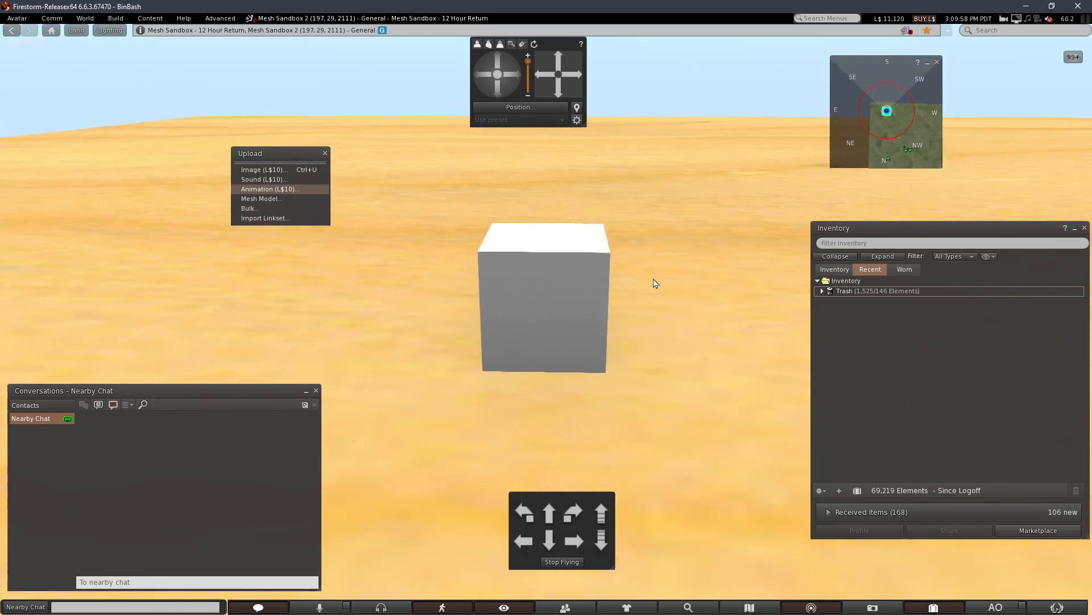
{"action": "left_click_drag", "start_coordinate": [547, 320], "coordinate": [285, 324], "text": "alt"}
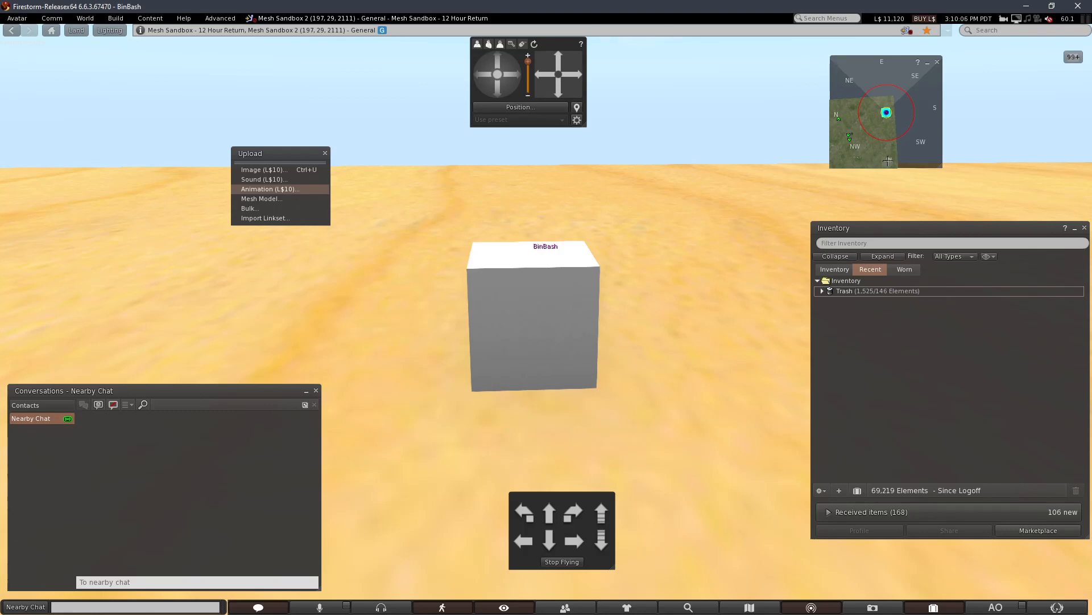
Colour only the front face of the cube red and close the build tools.
{"action": "right_click", "coordinate": [540, 308]}
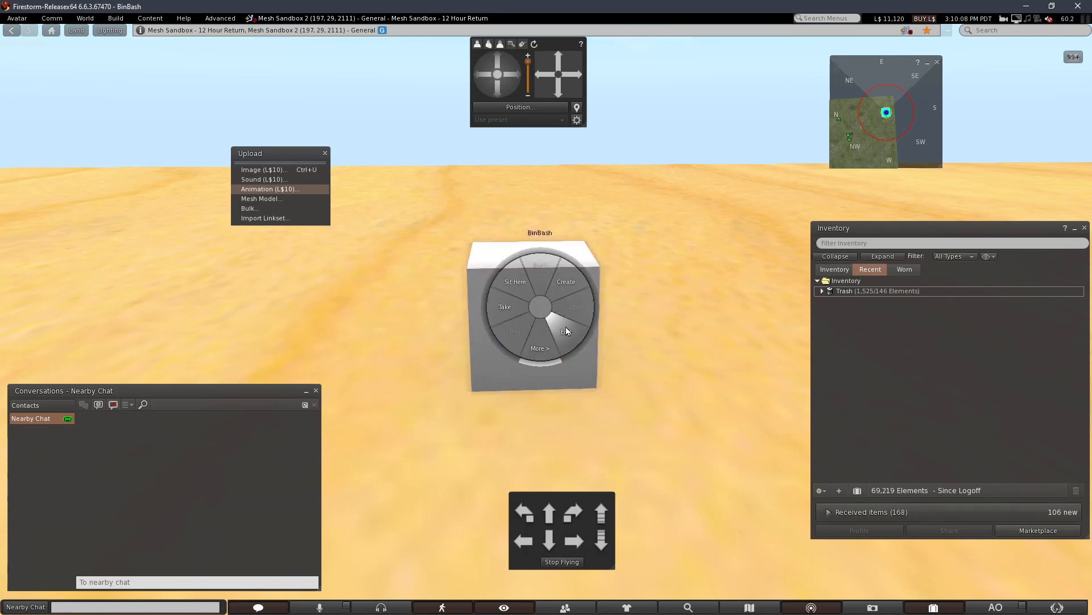
{"action": "left_click", "coordinate": [565, 331]}
{"action": "left_click", "coordinate": [698, 236]}
{"action": "left_click", "coordinate": [572, 305]}
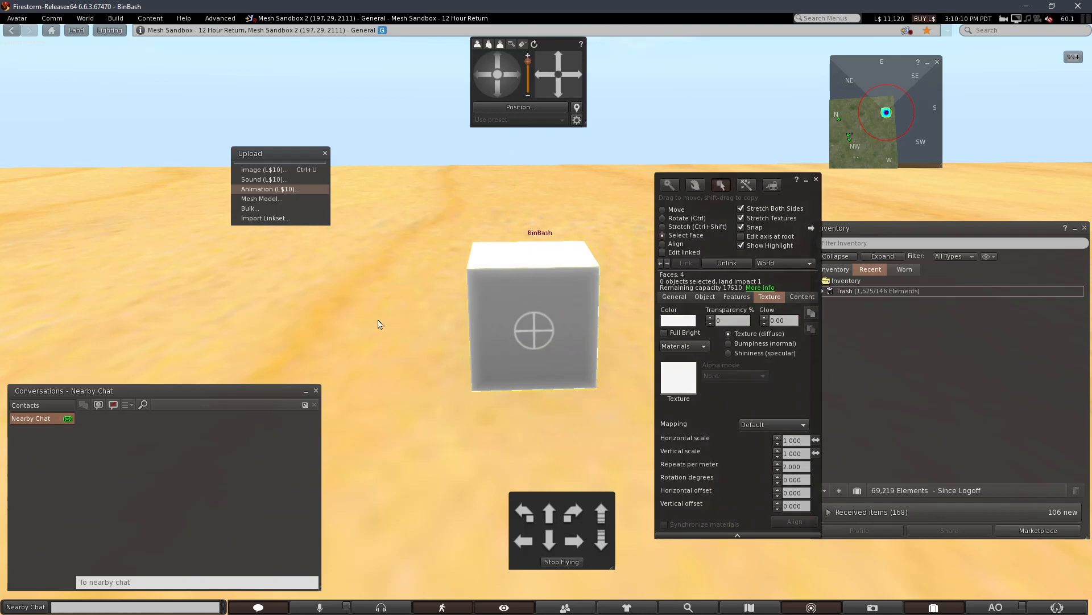
{"action": "left_click_drag", "start_coordinate": [560, 318], "coordinate": [679, 334], "text": "alt"}
{"action": "left_click", "coordinate": [679, 320]}
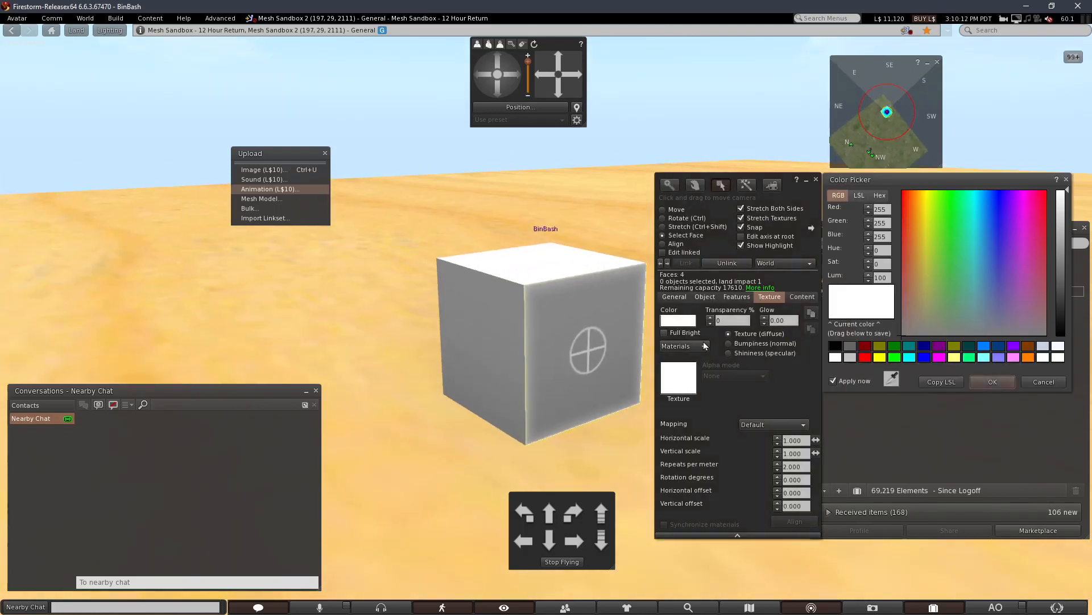
{"action": "left_click", "coordinate": [864, 357]}
{"action": "left_click", "coordinate": [993, 382]}
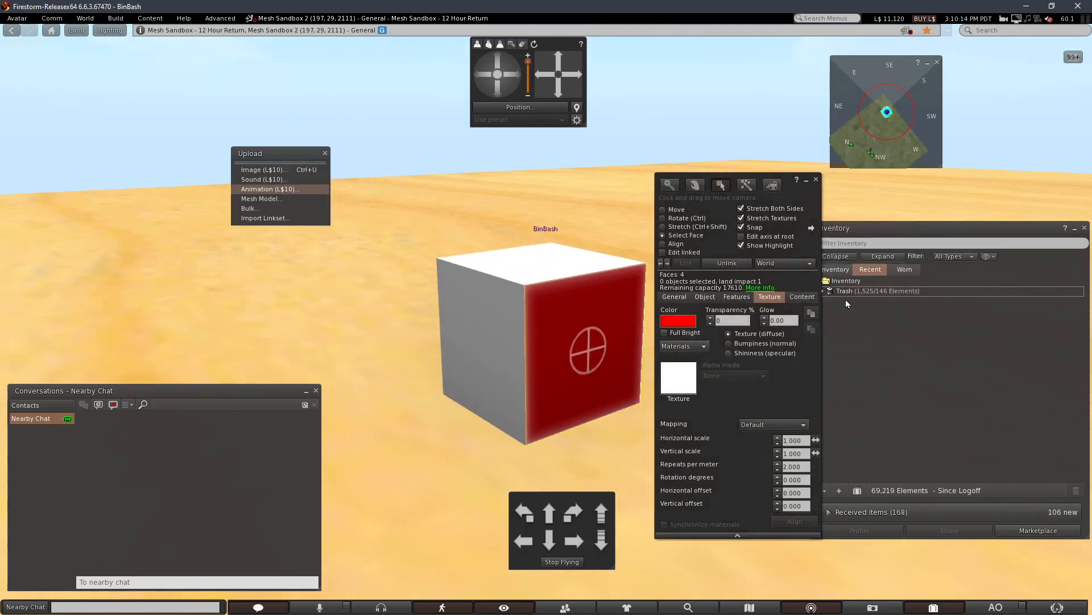
{"action": "left_click", "coordinate": [816, 182]}
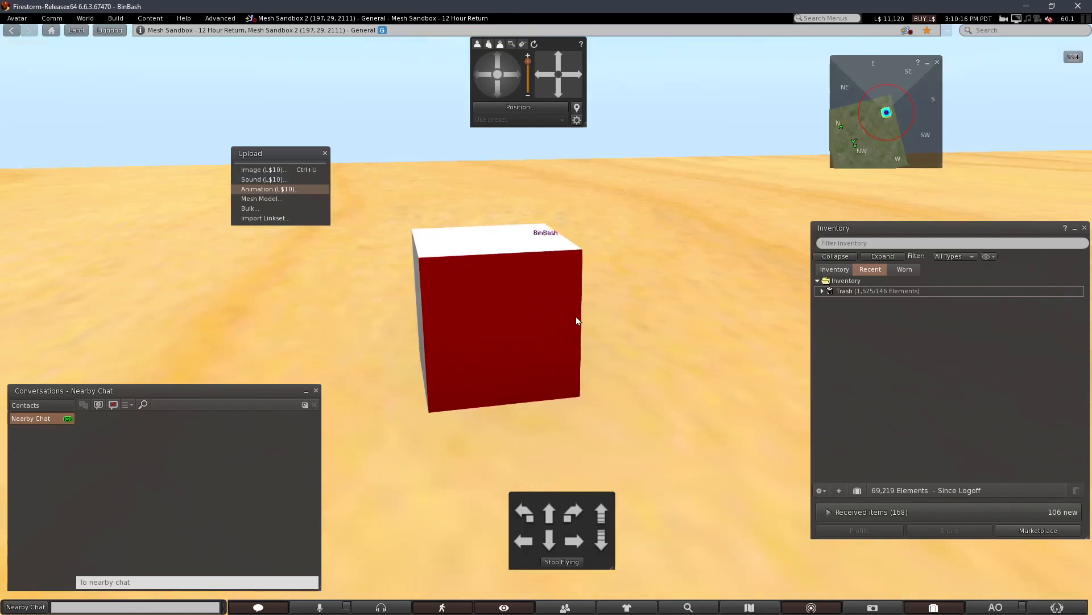
Take a copy of the red-faced cube into the inventory and attach that copy to the HUD at Center.
{"action": "right_click", "coordinate": [519, 358]}
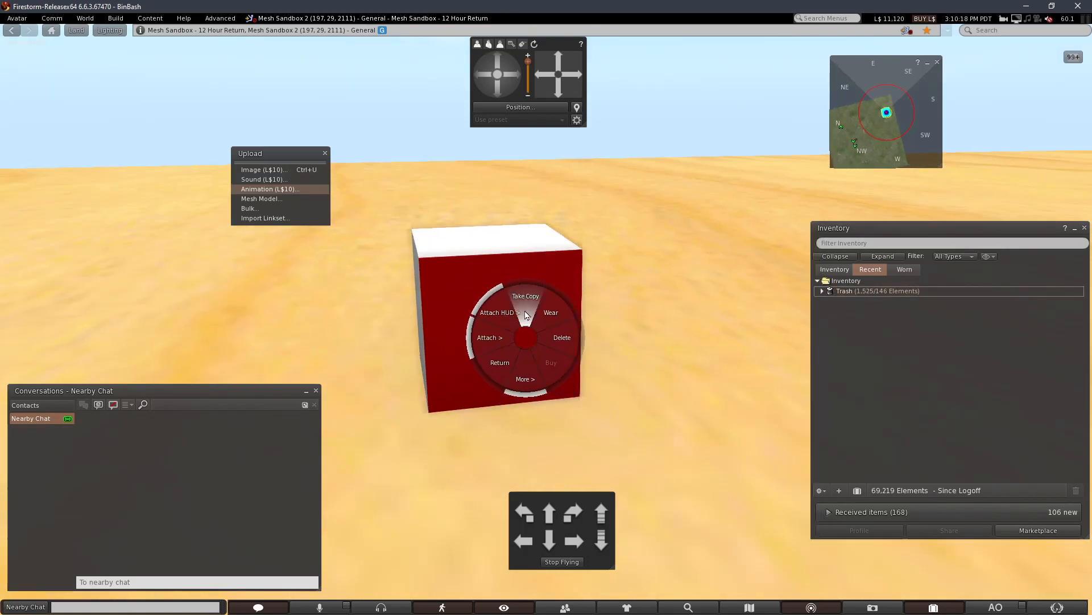
{"action": "left_click", "coordinate": [531, 315]}
{"action": "right_click", "coordinate": [844, 303]}
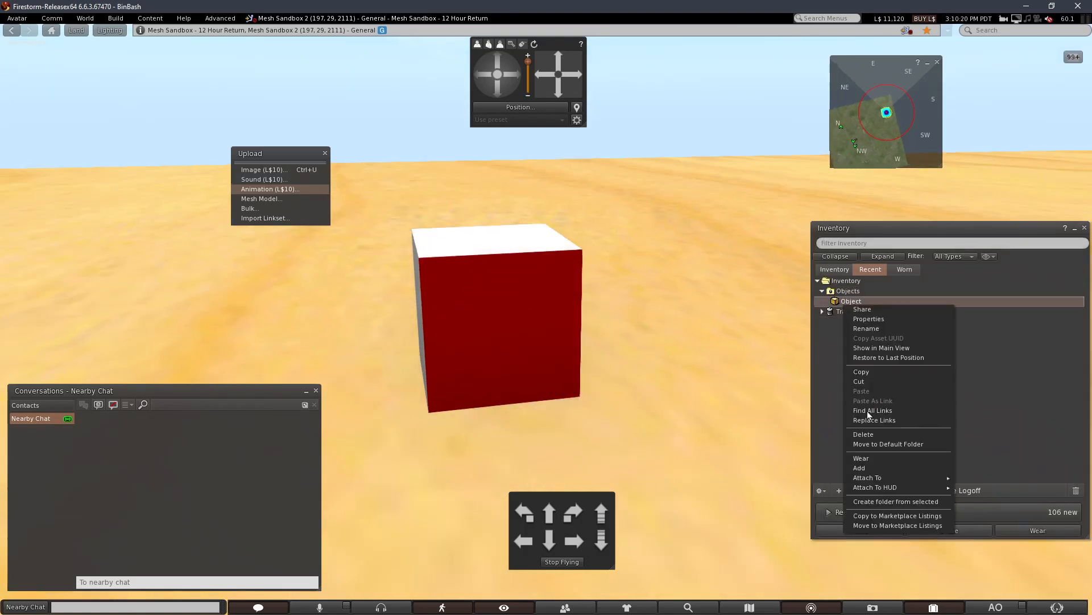
{"action": "mouse_move", "coordinate": [909, 489]}
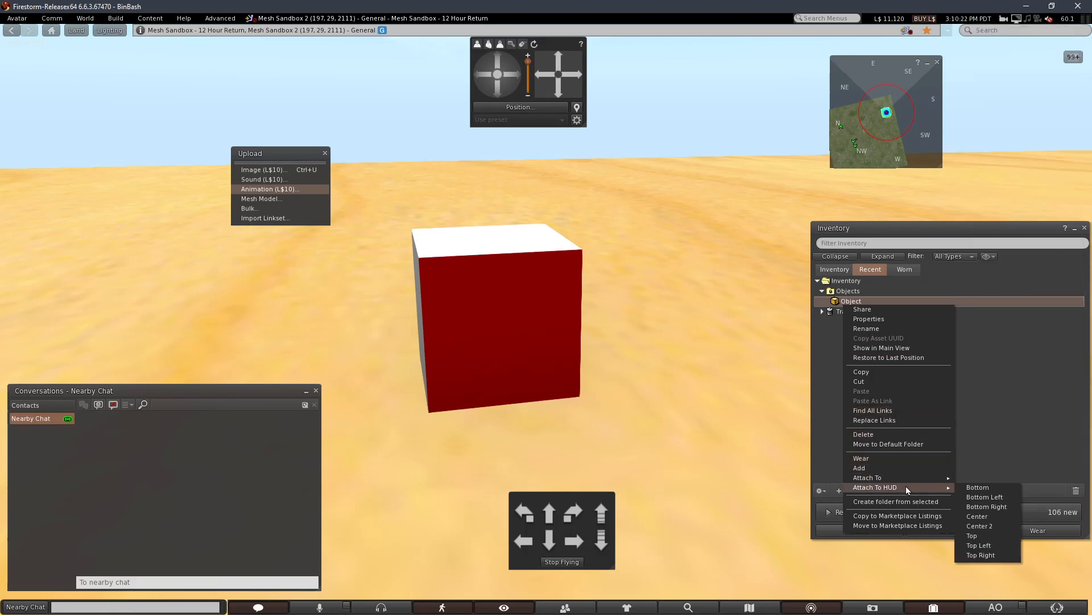
{"action": "left_click", "coordinate": [978, 518]}
Detach the cube copy from the HUD and delete it from the inventory.
{"action": "right_click", "coordinate": [667, 259]}
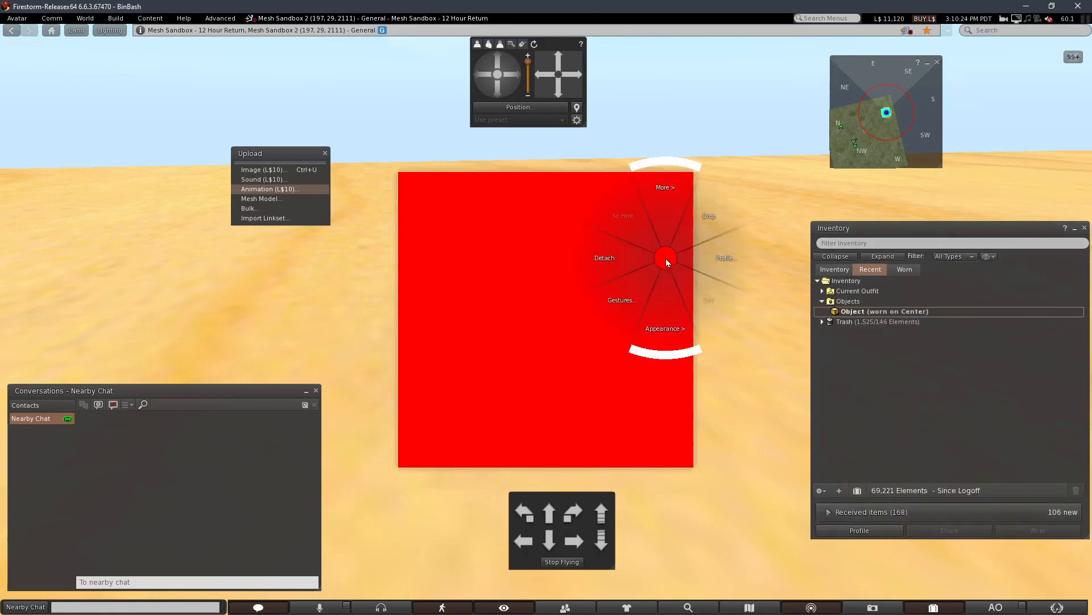
{"action": "left_click", "coordinate": [631, 268]}
{"action": "key", "text": "Delete"}
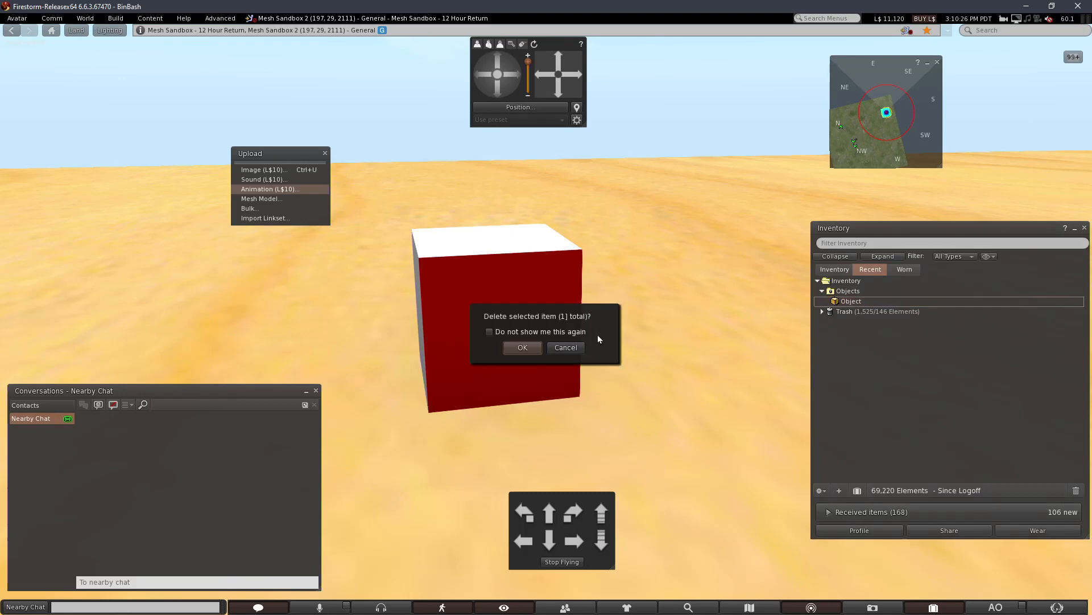
{"action": "left_click", "coordinate": [506, 351]}
Open the cube in the world for editing and set the colour of the whole object to white.
{"action": "right_click", "coordinate": [504, 340]}
{"action": "left_click", "coordinate": [533, 346]}
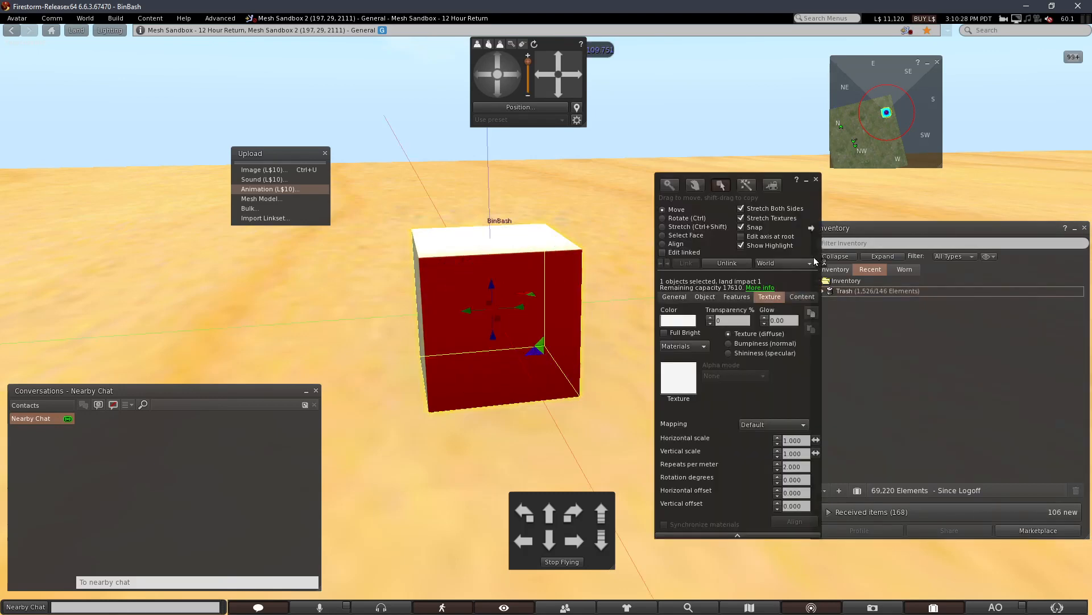
{"action": "left_click", "coordinate": [679, 320]}
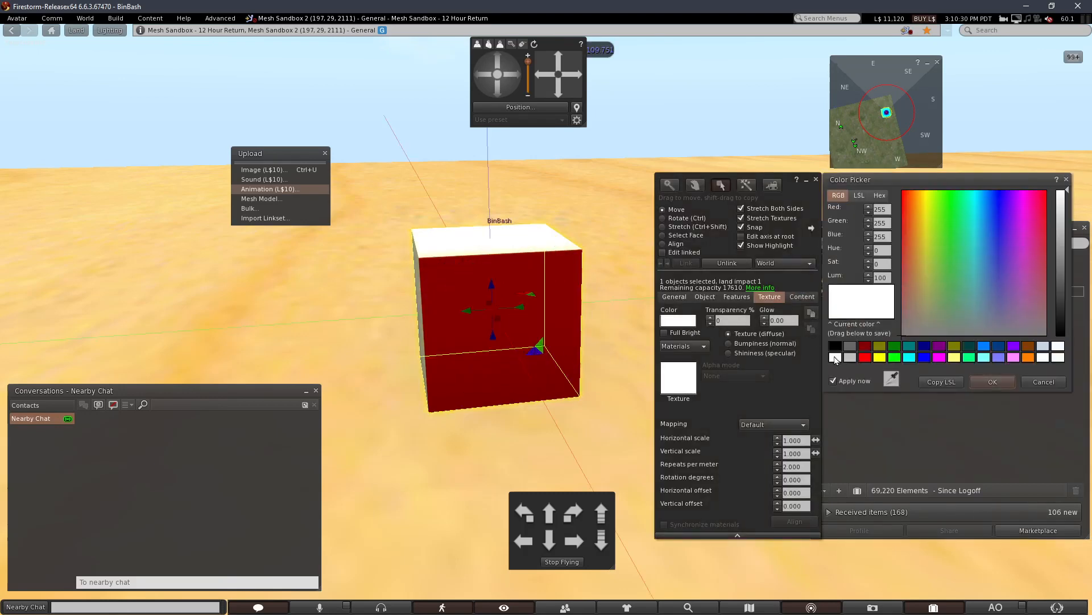
{"action": "left_click", "coordinate": [835, 358]}
{"action": "left_click", "coordinate": [993, 382]}
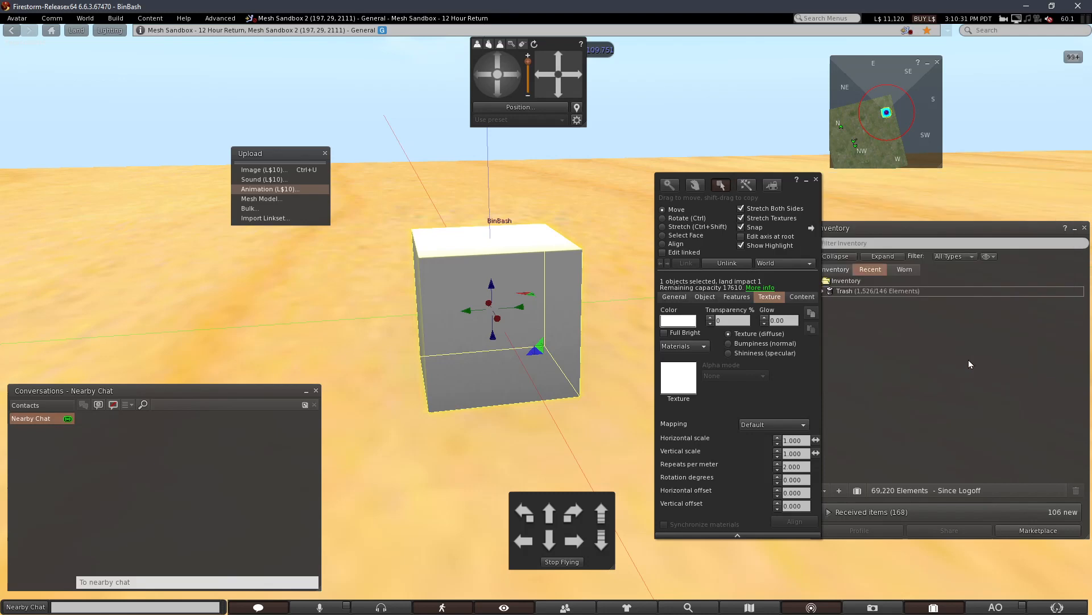
Select the cube's front face and apply the local image a_test.tga as its diffuse texture.
{"action": "left_click", "coordinate": [683, 235]}
{"action": "left_click_drag", "start_coordinate": [492, 311], "coordinate": [593, 352], "text": "alt"}
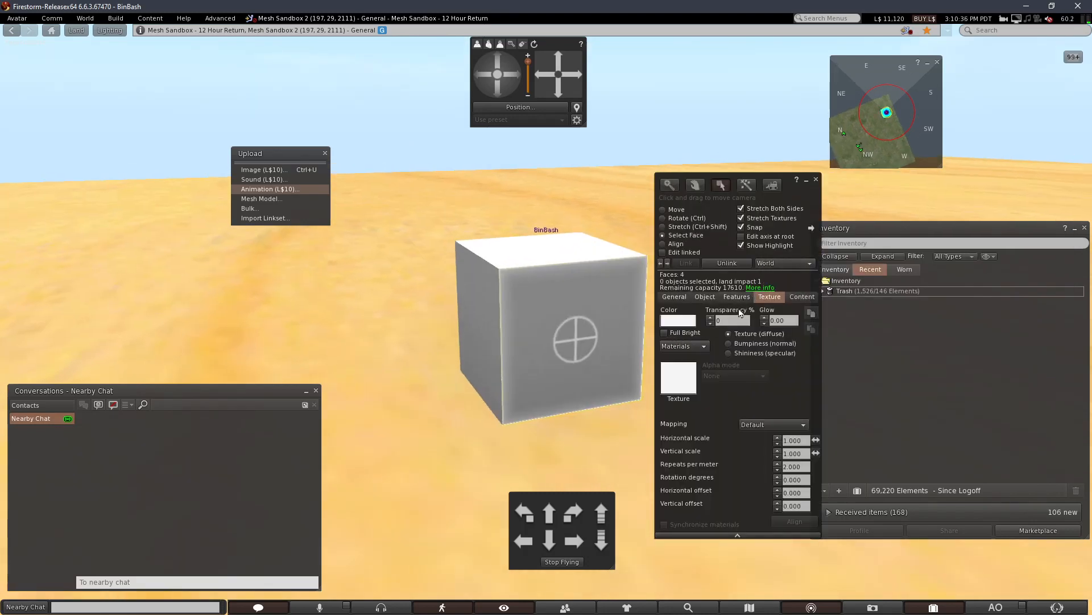
{"action": "left_click", "coordinate": [686, 386]}
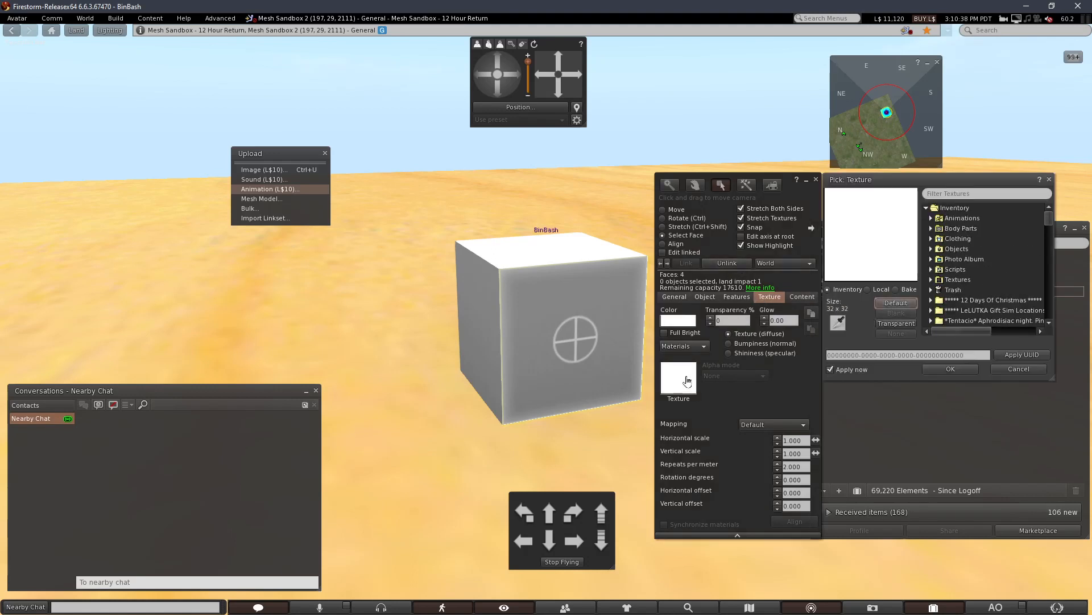
{"action": "left_click", "coordinate": [869, 291]}
{"action": "left_click", "coordinate": [895, 304]}
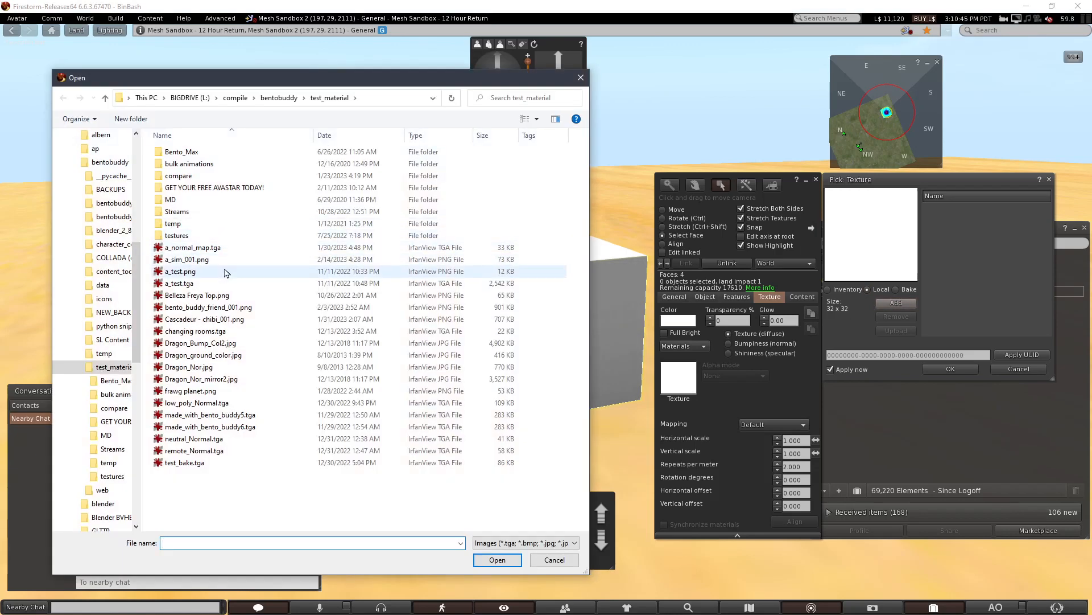
{"action": "left_click", "coordinate": [228, 283]}
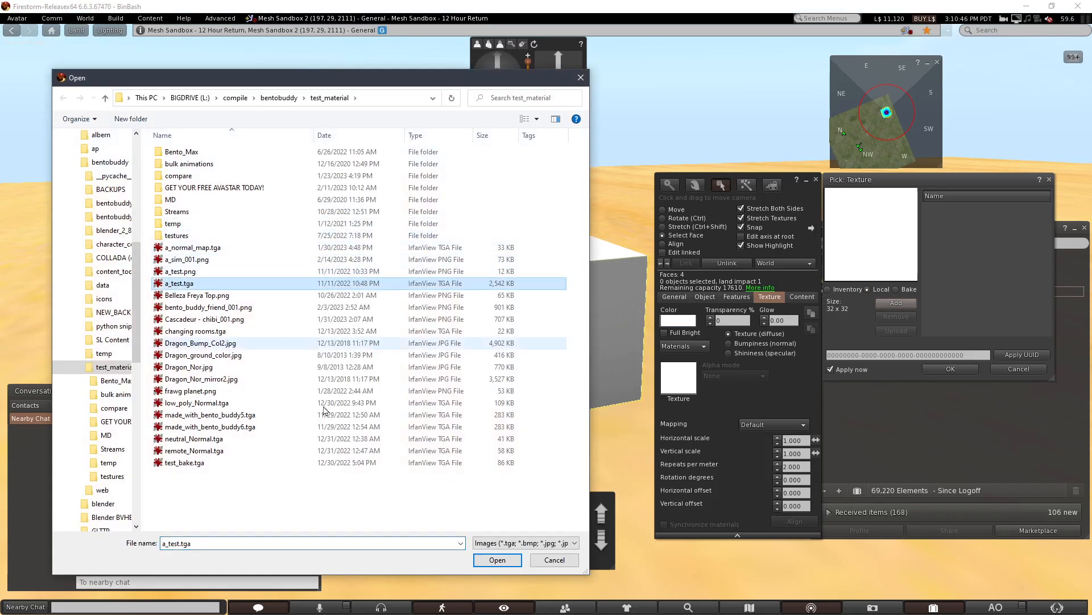
{"action": "left_click", "coordinate": [496, 560]}
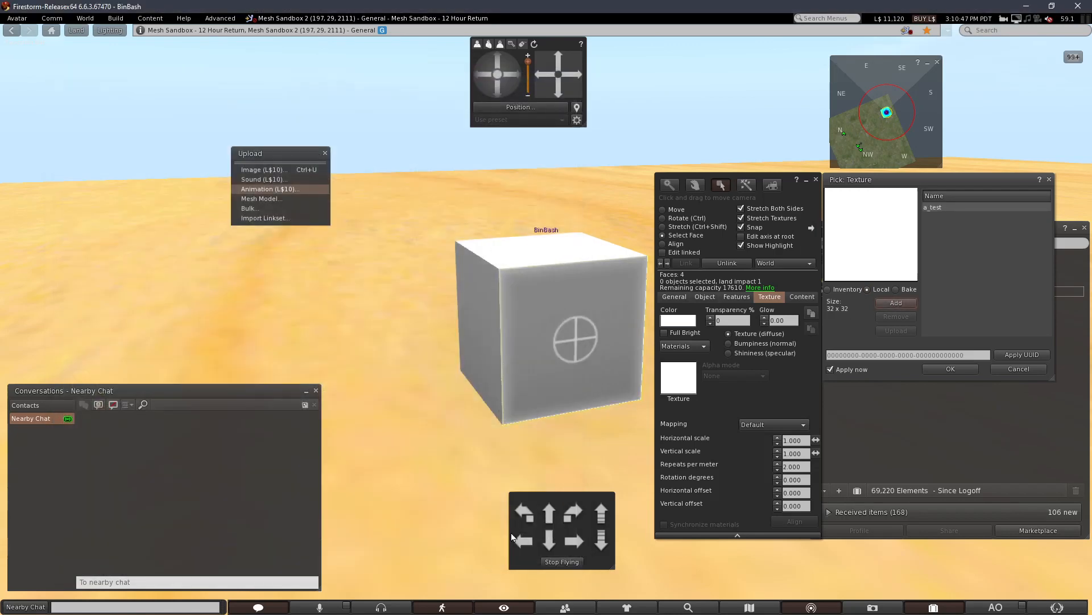
{"action": "left_click", "coordinate": [933, 208]}
{"action": "left_click", "coordinate": [548, 320], "text": "alt"}
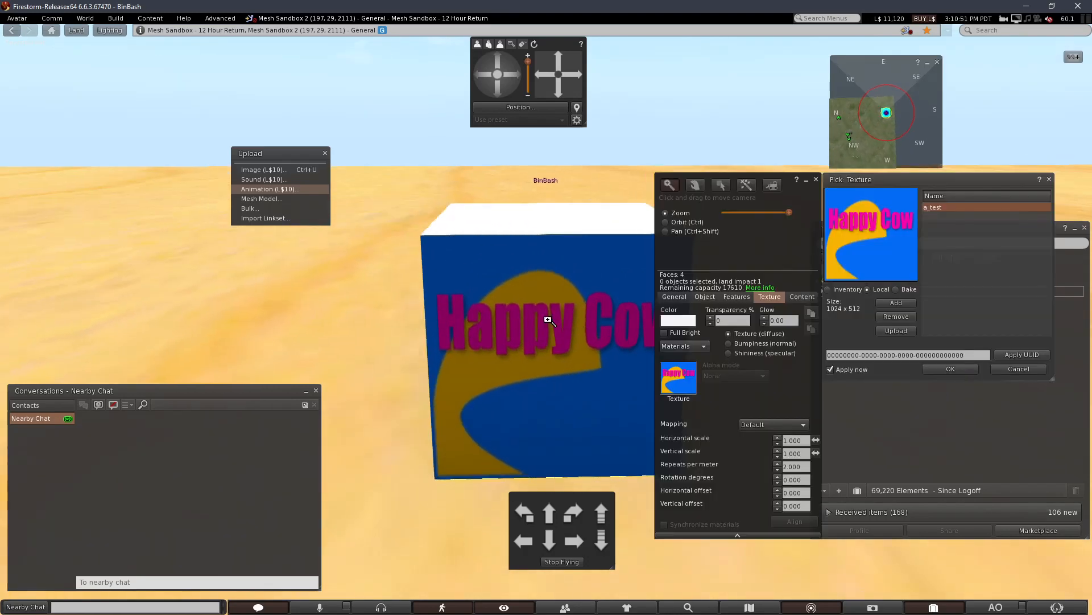
{"action": "left_click_drag", "start_coordinate": [547, 320], "coordinate": [551, 349], "text": "alt"}
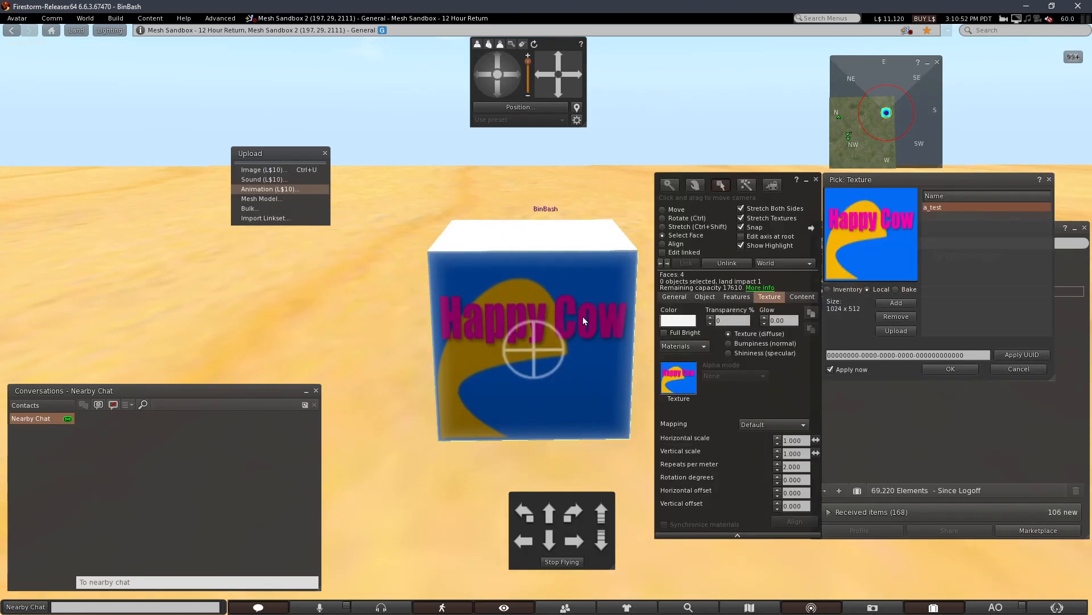
Turn on Full Bright for the textured face, accept the chosen texture and close the build tools.
{"action": "left_click", "coordinate": [665, 332]}
{"action": "key", "text": "Escape"}
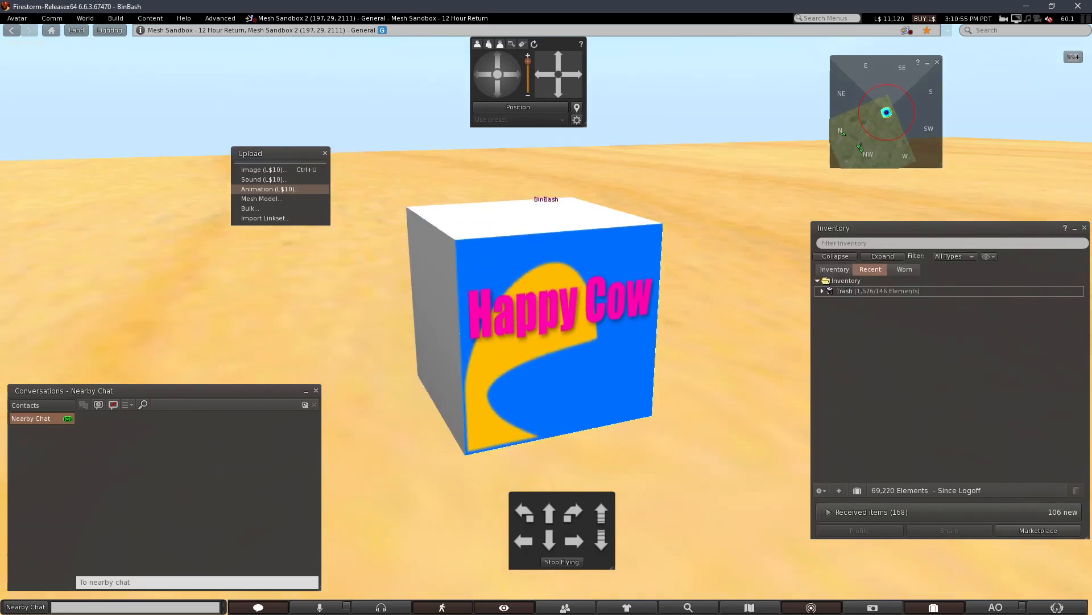
{"action": "left_click_drag", "start_coordinate": [643, 335], "coordinate": [547, 320], "text": "alt"}
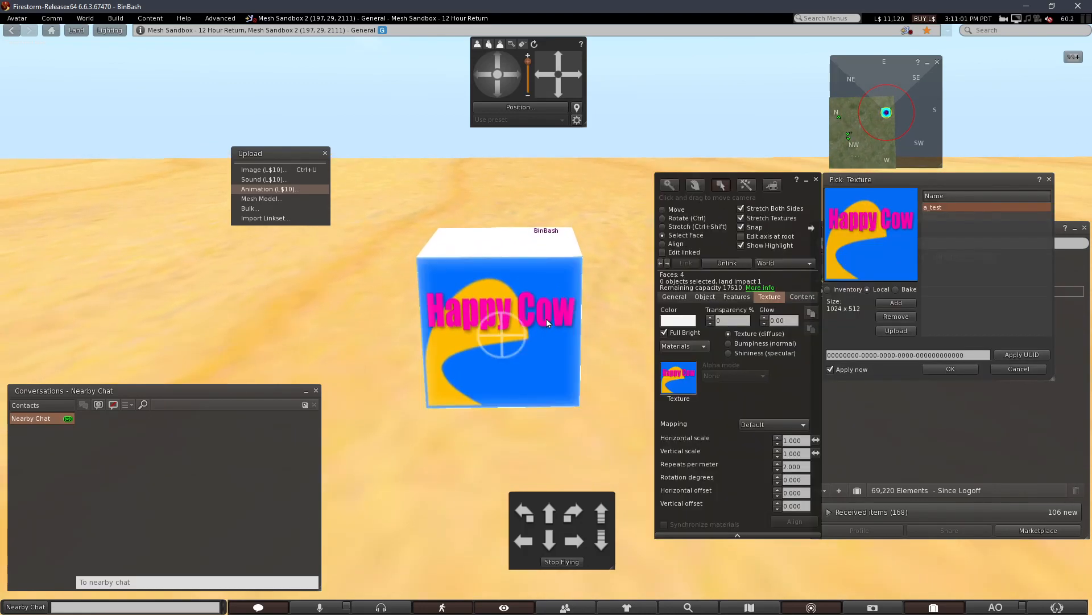
{"action": "left_click", "coordinate": [945, 369]}
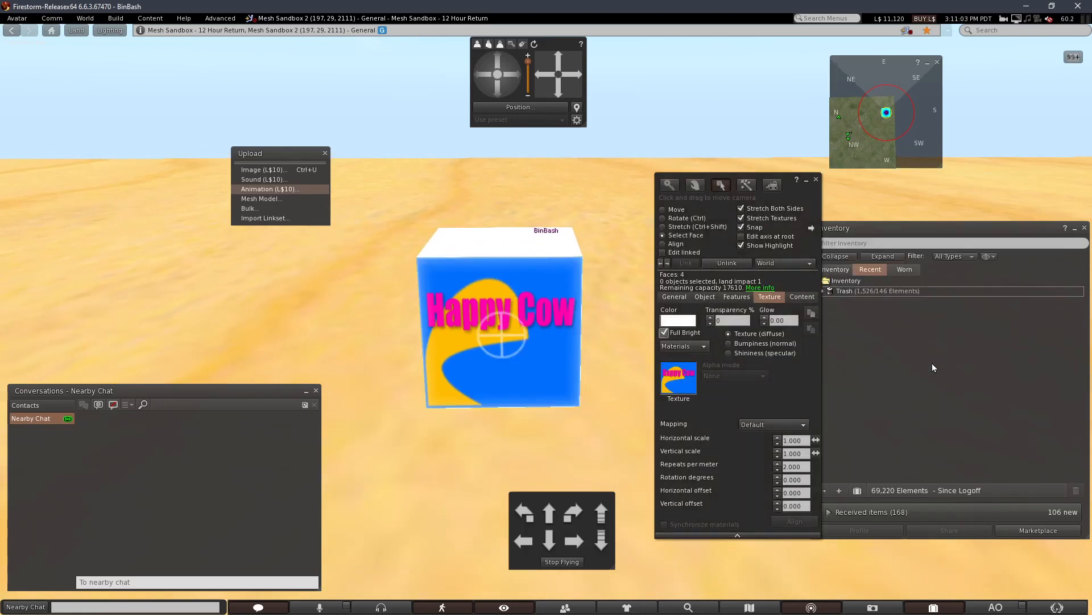
{"action": "left_click", "coordinate": [816, 181]}
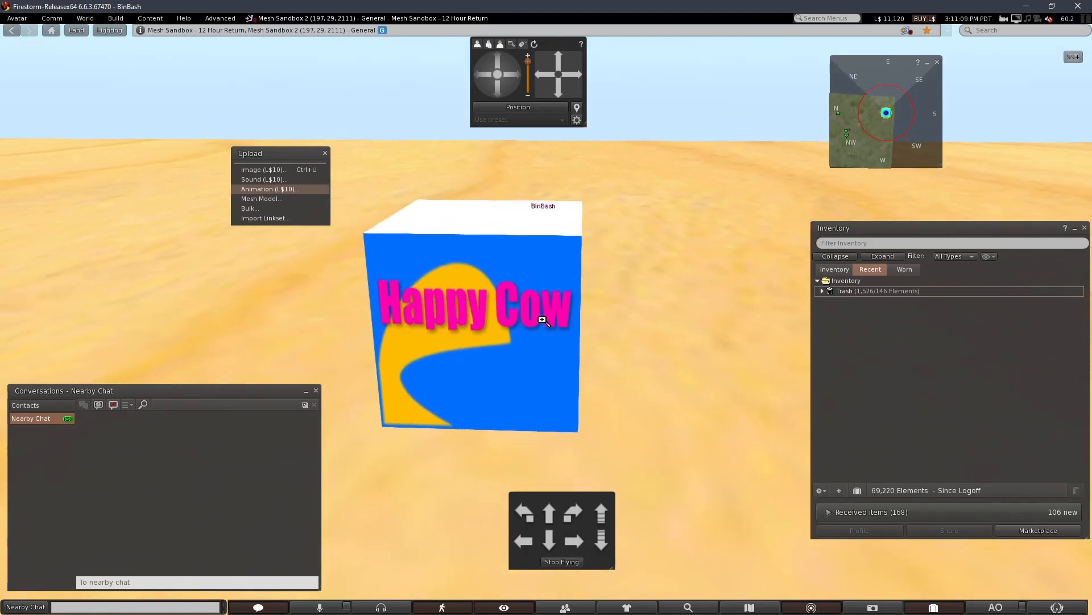
Take a copy of the textured cube into the inventory and attach it to the HUD at Center.
{"action": "right_click", "coordinate": [496, 316]}
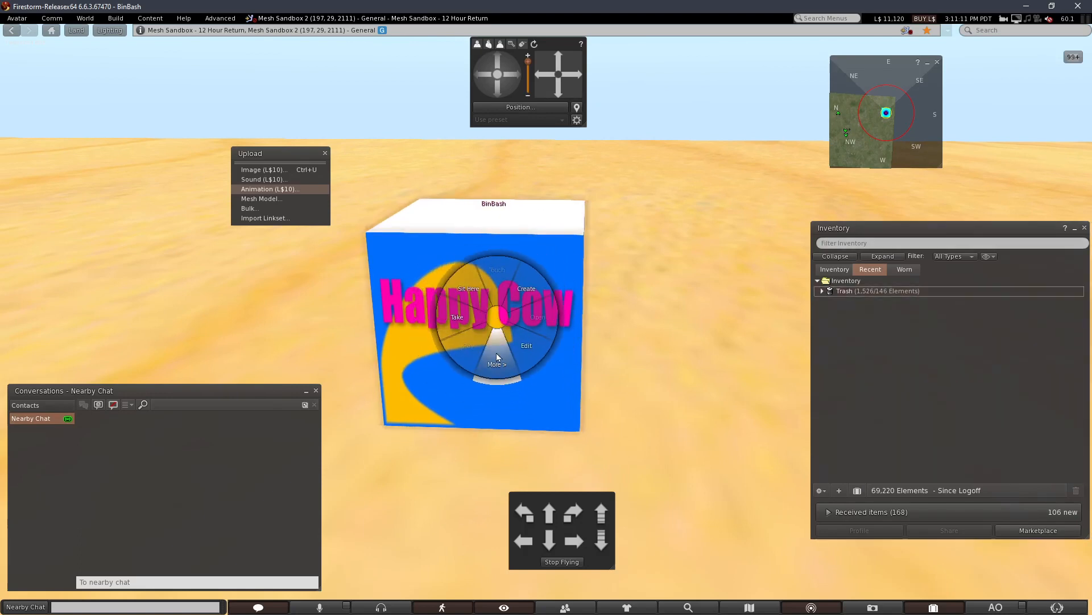
{"action": "left_click", "coordinate": [504, 289]}
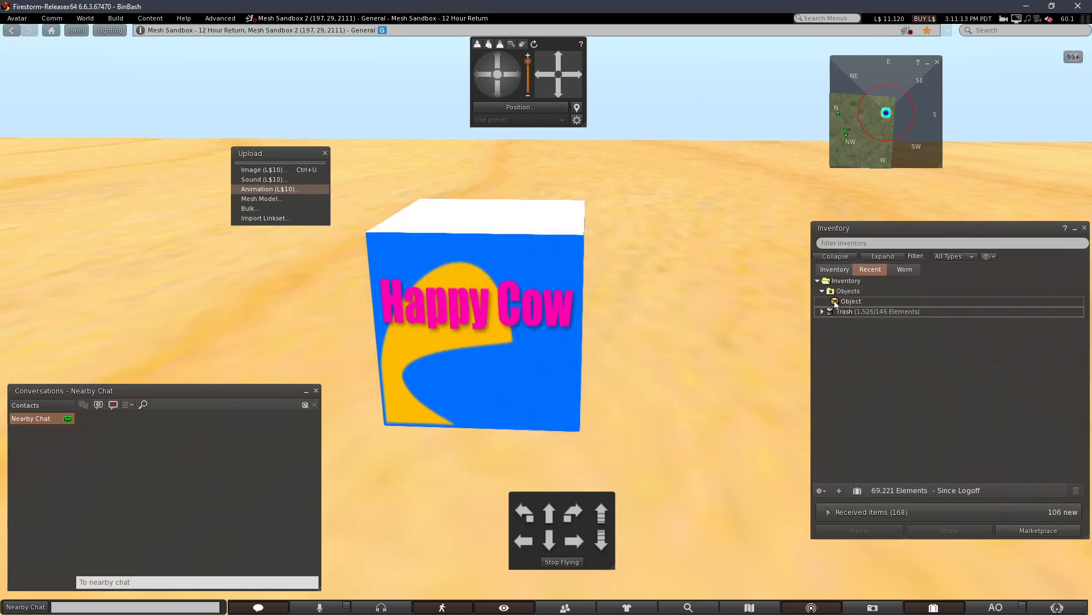
{"action": "right_click", "coordinate": [844, 302]}
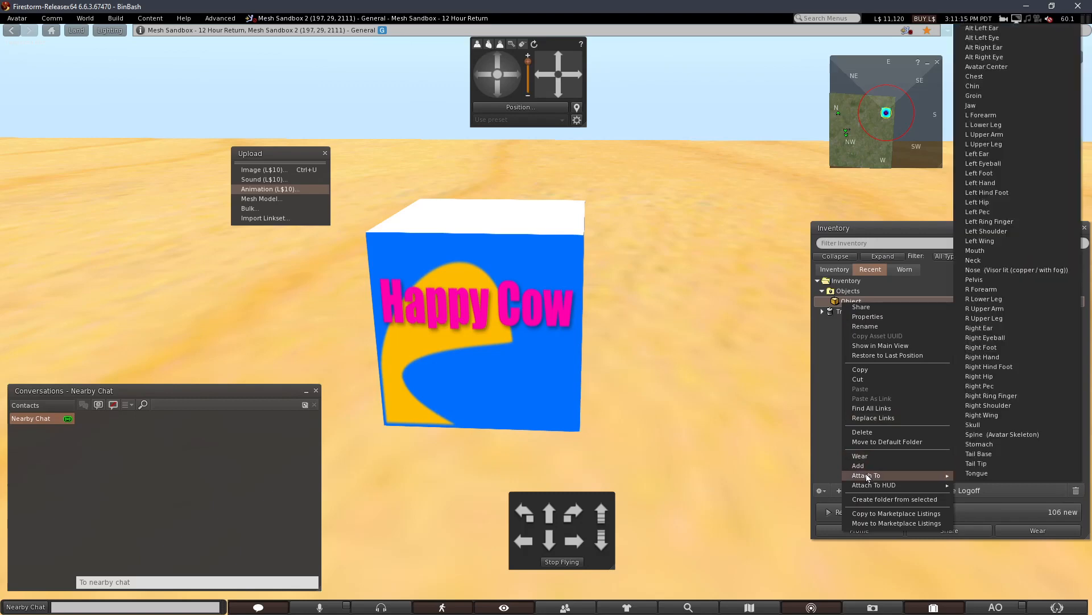
{"action": "mouse_move", "coordinate": [922, 485]}
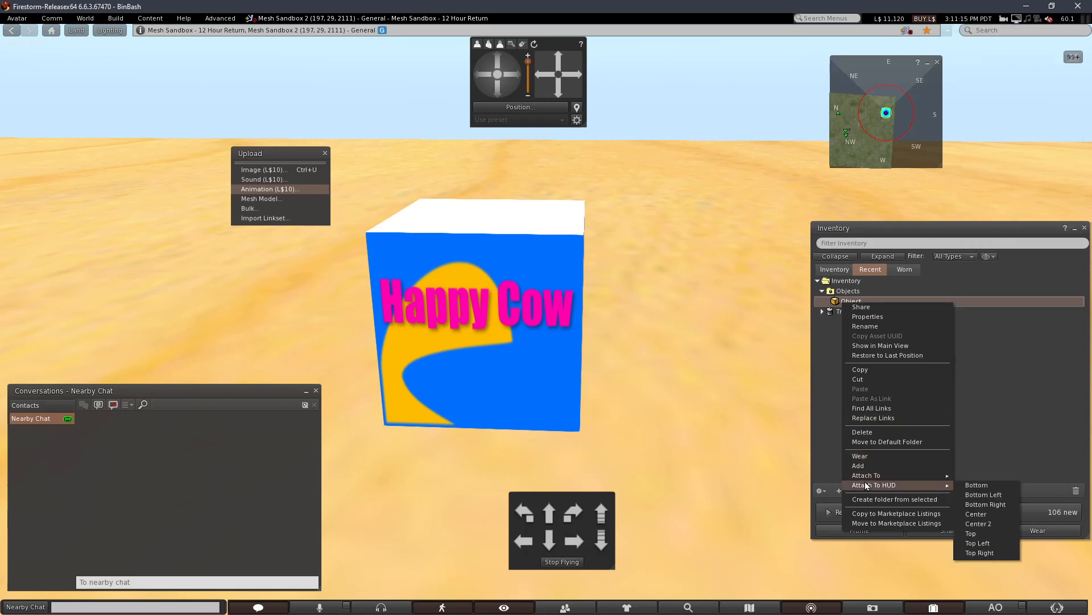
{"action": "left_click", "coordinate": [994, 515]}
Move the HUD cube to the left of the world cube and clear the Upload and Conversations windows away from it.
{"action": "right_click", "coordinate": [558, 343]}
{"action": "left_click", "coordinate": [575, 368]}
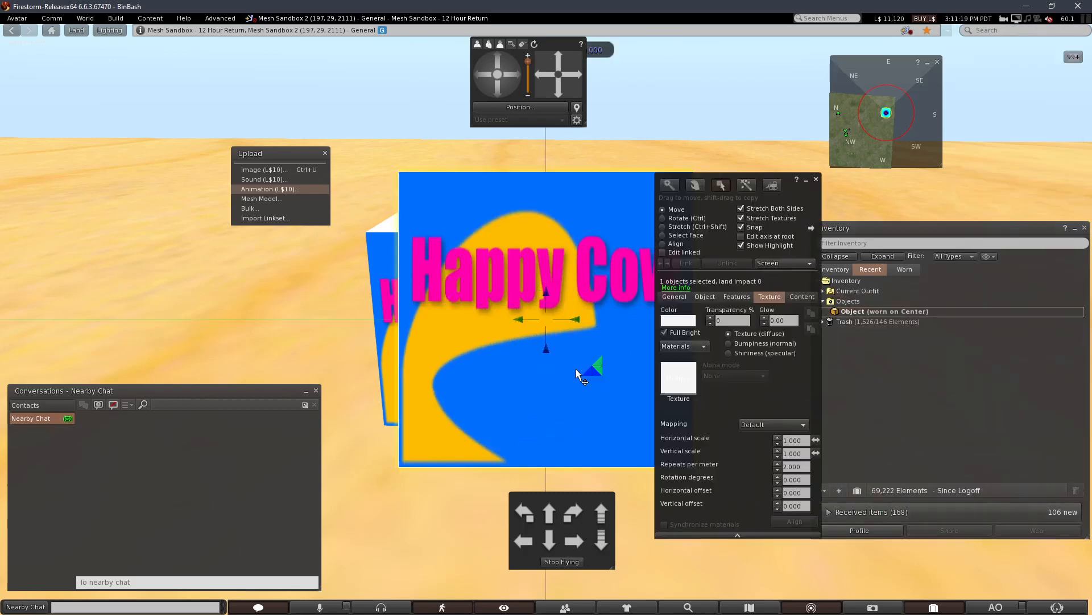
{"action": "left_click_drag", "start_coordinate": [592, 329], "coordinate": [204, 301]}
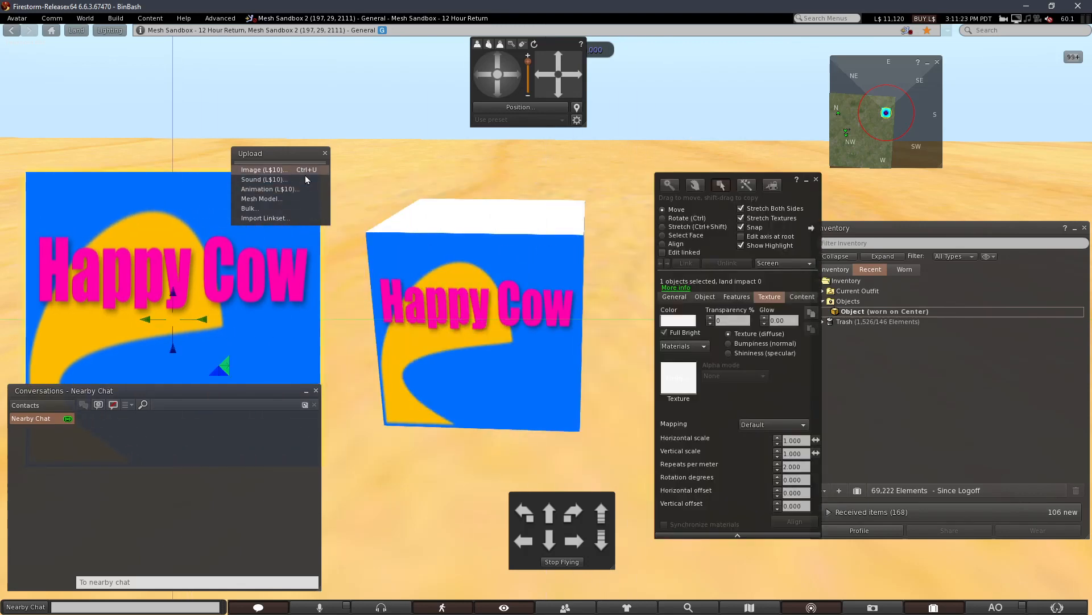
{"action": "left_click_drag", "start_coordinate": [287, 149], "coordinate": [387, 71]}
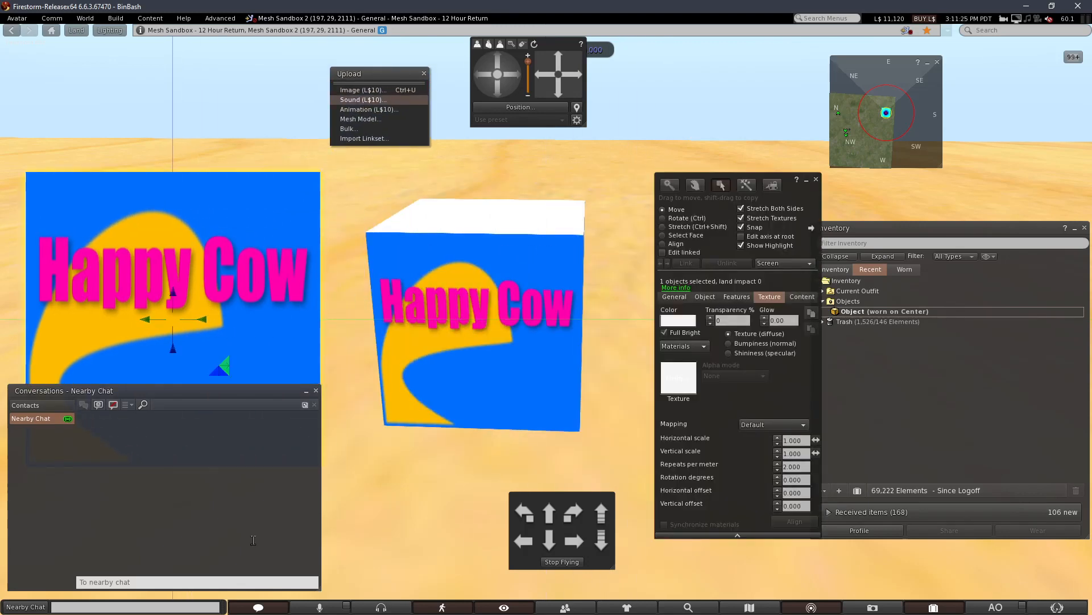
{"action": "left_click", "coordinate": [258, 607]}
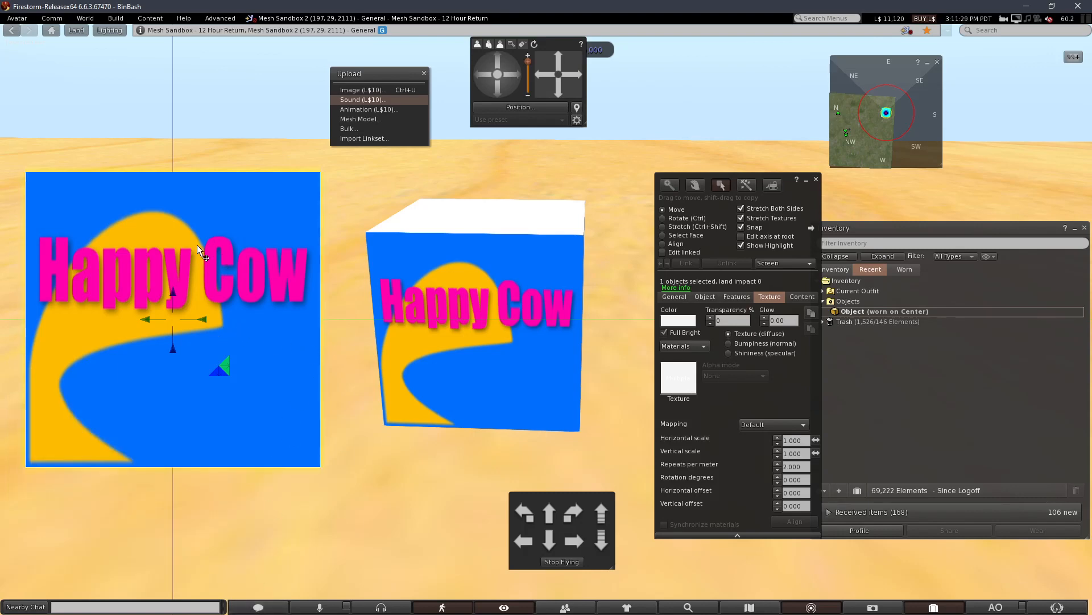
Select the cube in the world, turn off its Full Bright and close the build tools.
{"action": "left_click", "coordinate": [493, 362]}
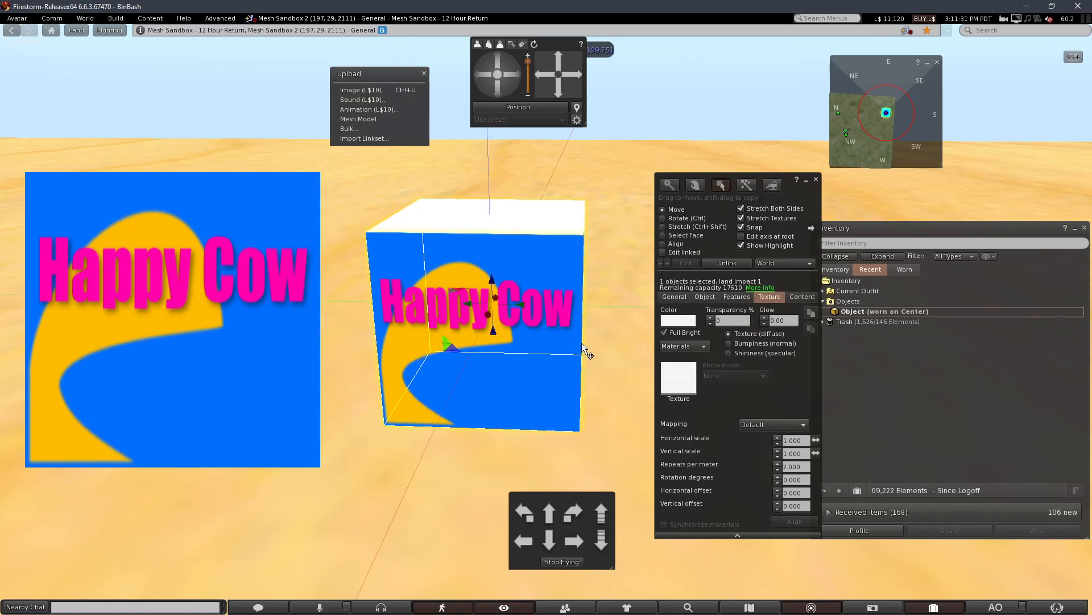
{"action": "left_click", "coordinate": [665, 334]}
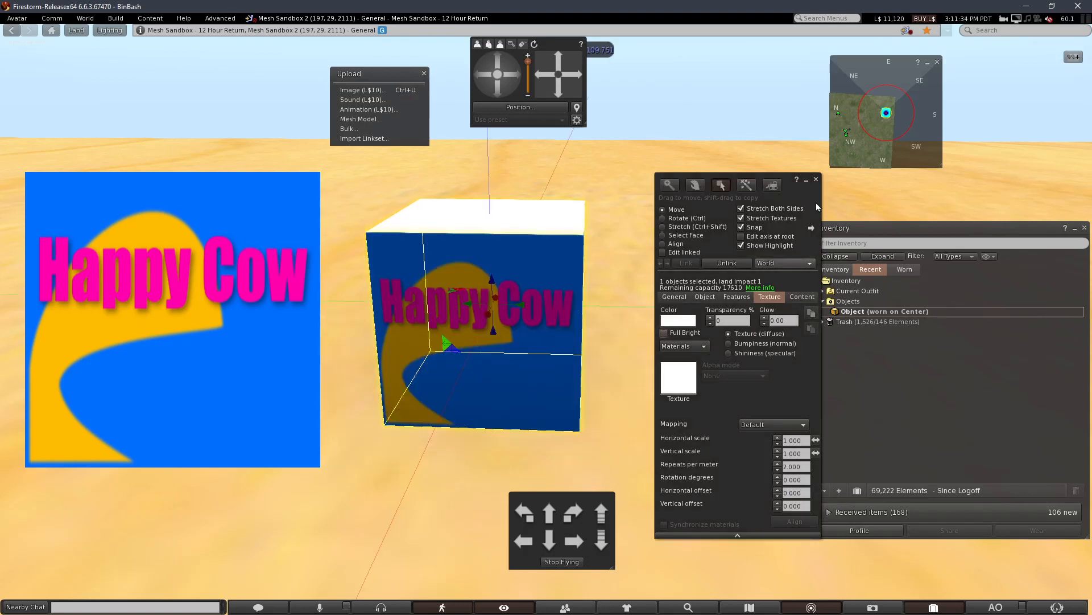
{"action": "left_click", "coordinate": [816, 180]}
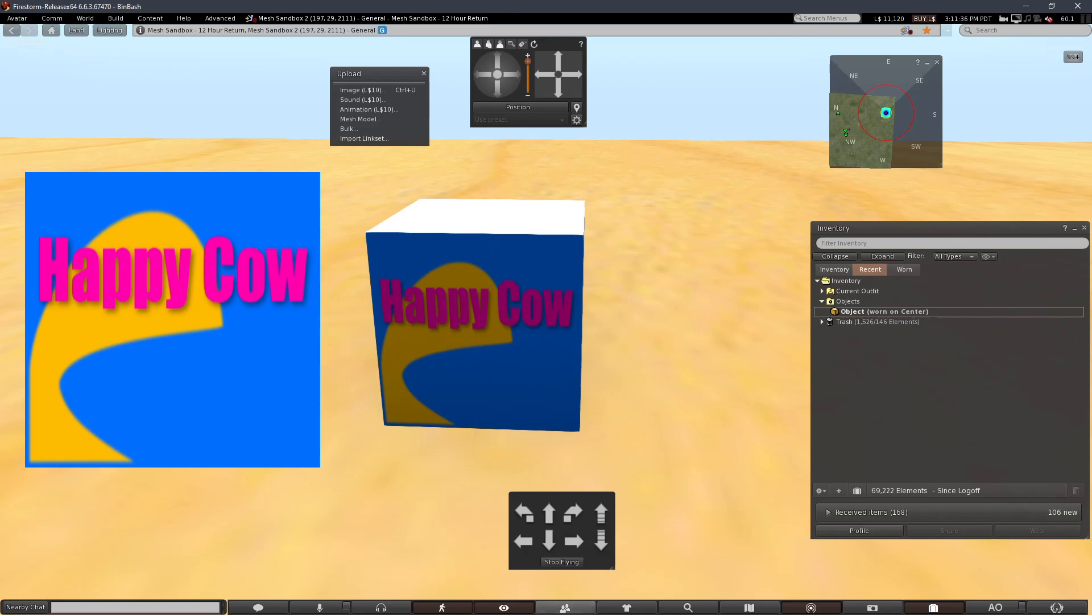
Switch to Affinity Photo and move the pink Happy Cow text layer up to the upper edge of the happy_cow image.
{"action": "left_click", "coordinate": [632, 614]}
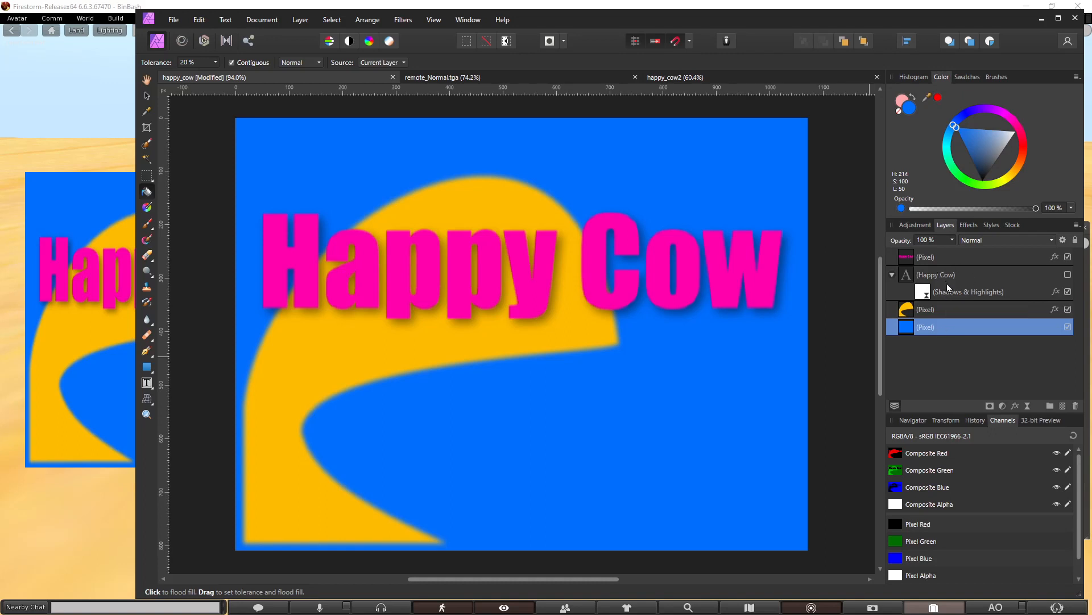
{"action": "left_click", "coordinate": [936, 257]}
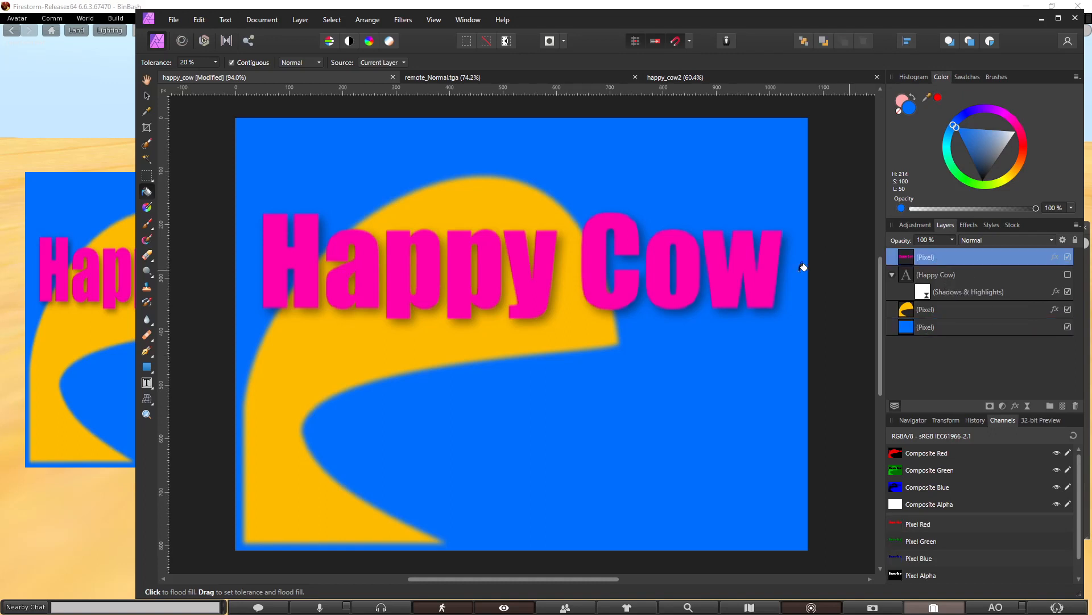
{"action": "double_click", "coordinate": [929, 259]}
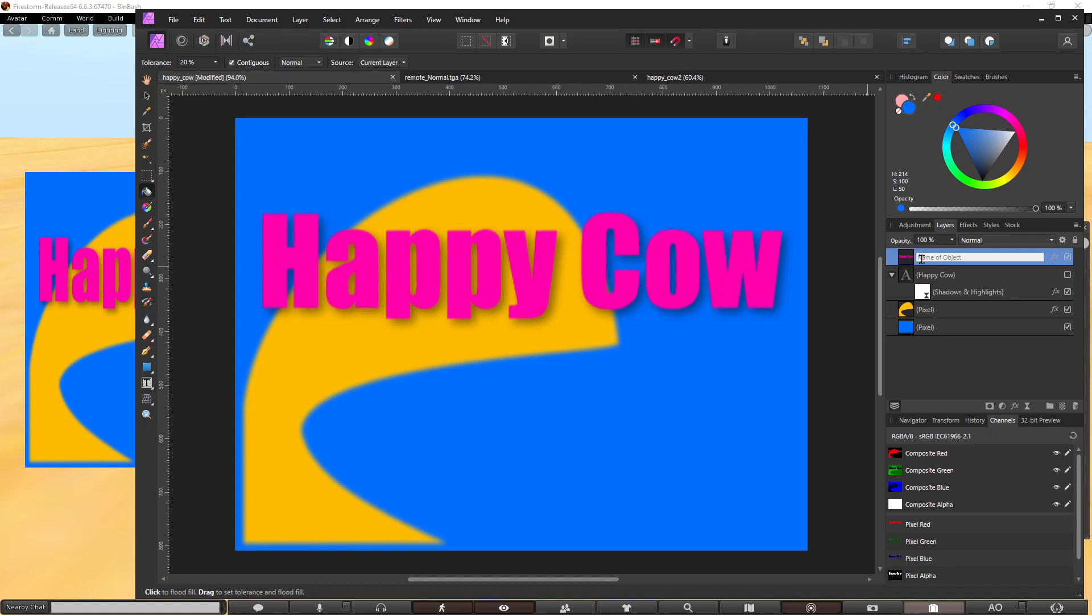
{"action": "left_click", "coordinate": [702, 272]}
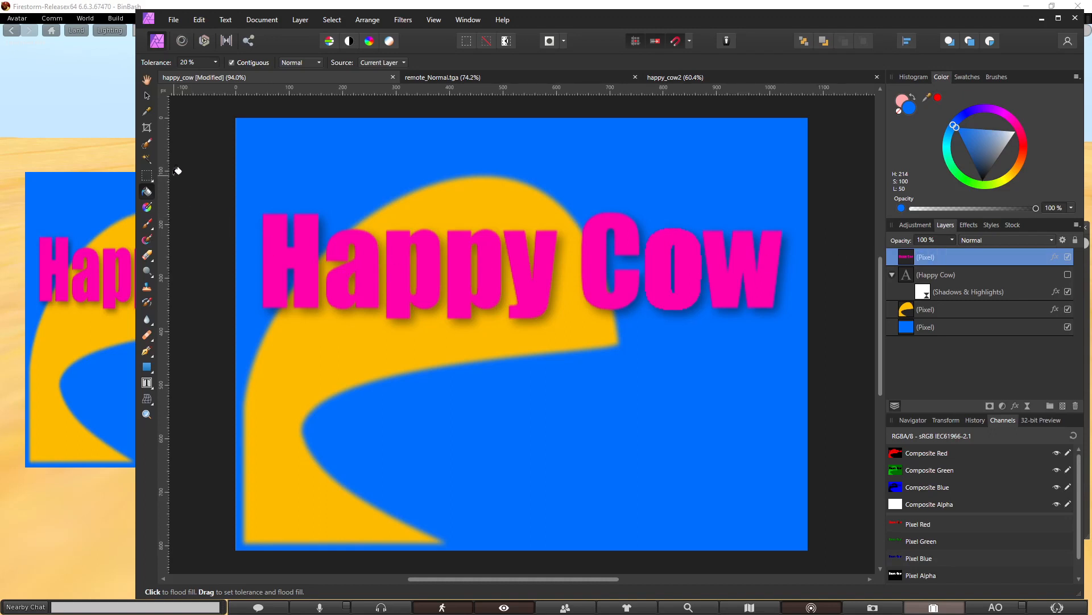
{"action": "left_click", "coordinate": [146, 96]}
{"action": "left_click_drag", "start_coordinate": [376, 292], "coordinate": [378, 210]}
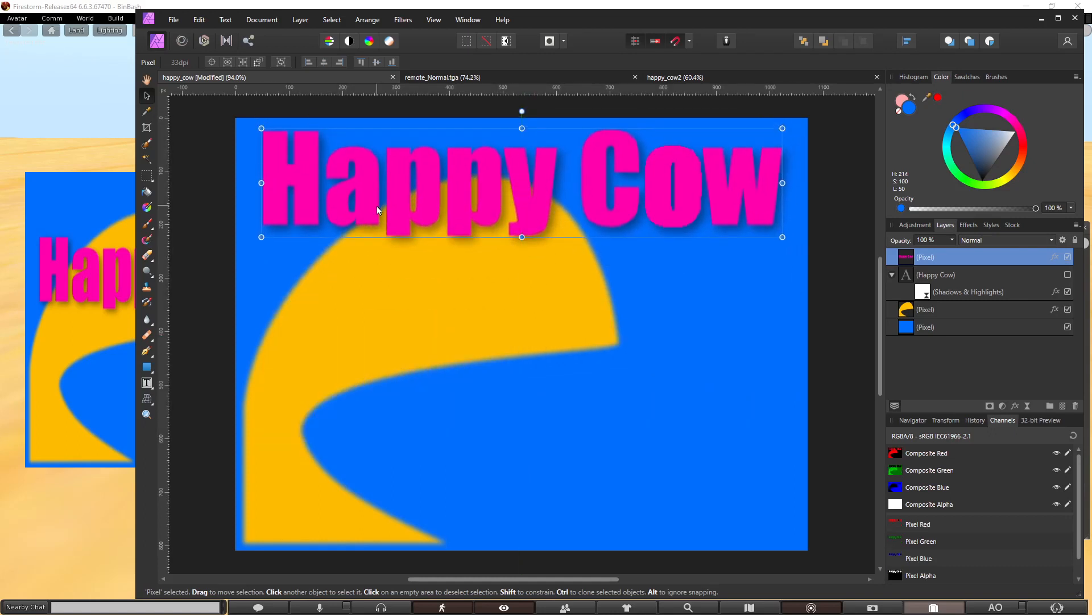
Export the whole document as TGA, overwriting a_test.tga in the test_material folder, and switch back to the Firestorm viewer.
{"action": "left_click", "coordinate": [178, 14]}
{"action": "left_click", "coordinate": [179, 14]}
{"action": "left_click", "coordinate": [174, 20]}
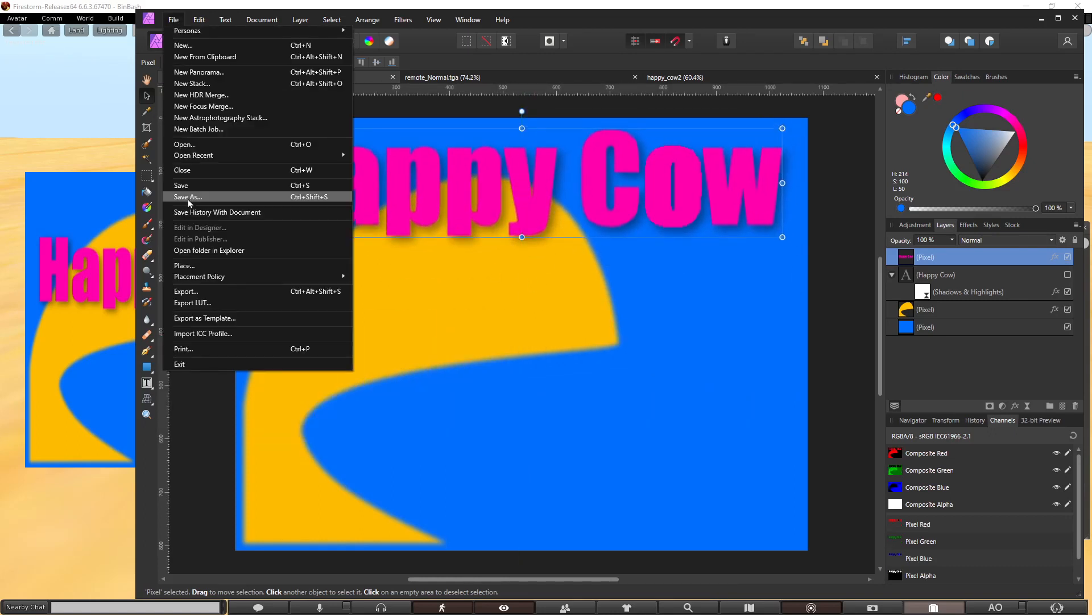
{"action": "left_click", "coordinate": [222, 291]}
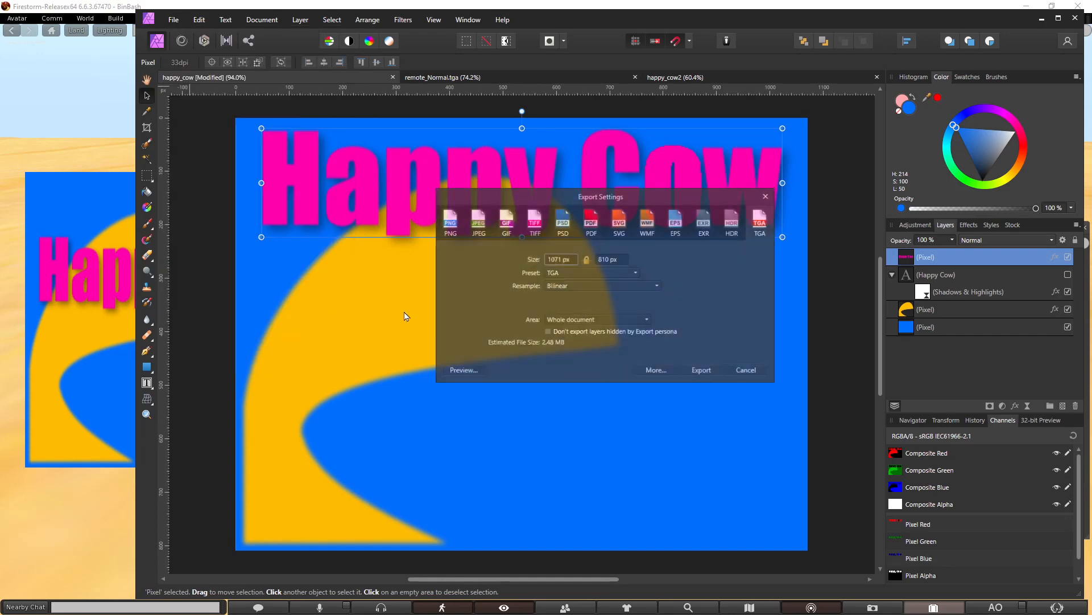
{"action": "left_click", "coordinate": [691, 371]}
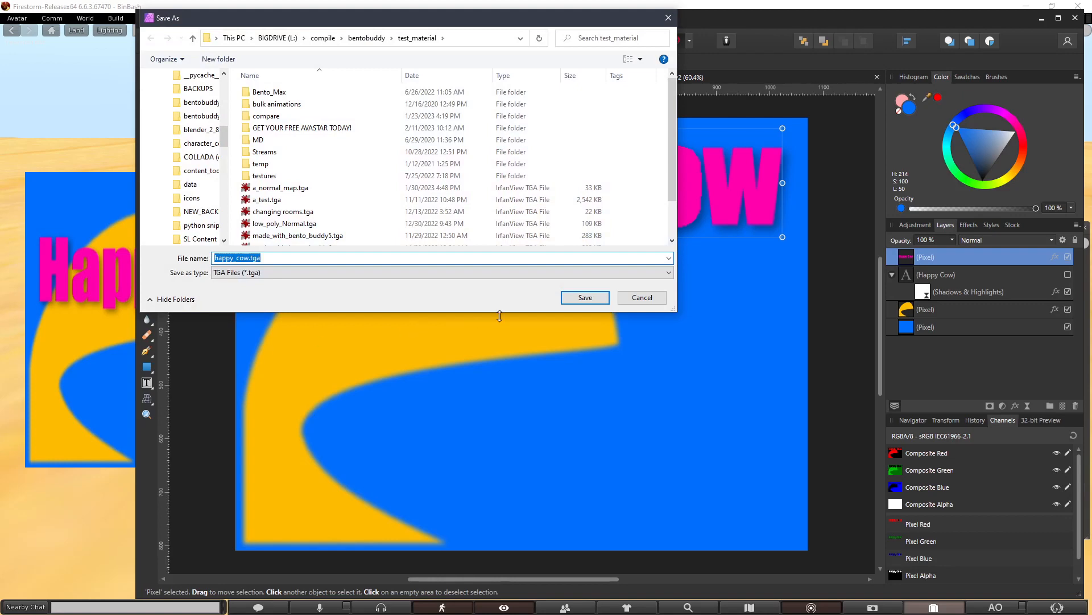
{"action": "double_click", "coordinate": [306, 204]}
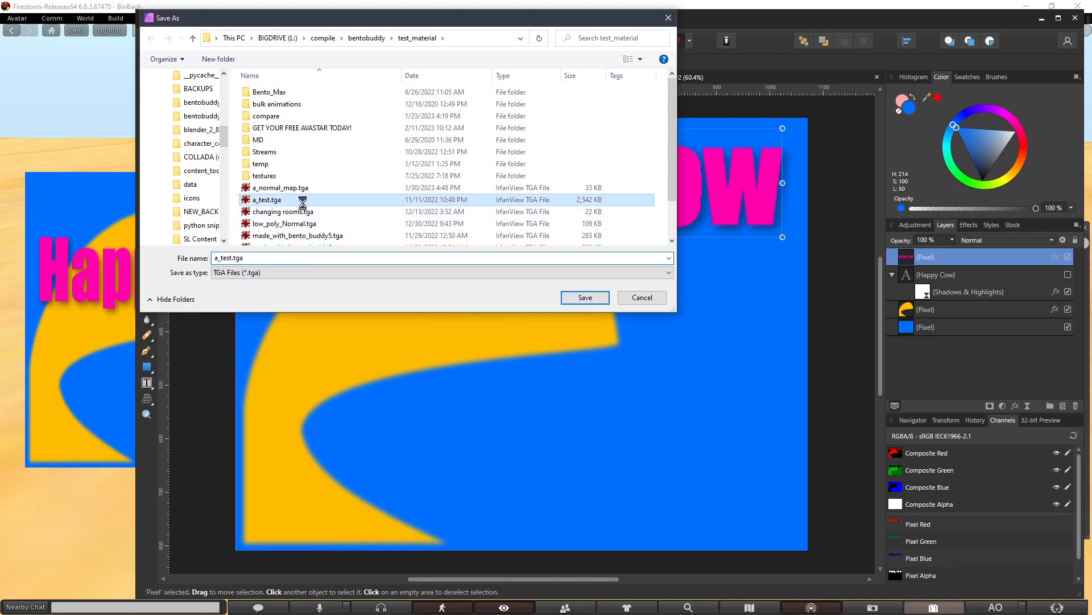
{"action": "left_click", "coordinate": [603, 382]}
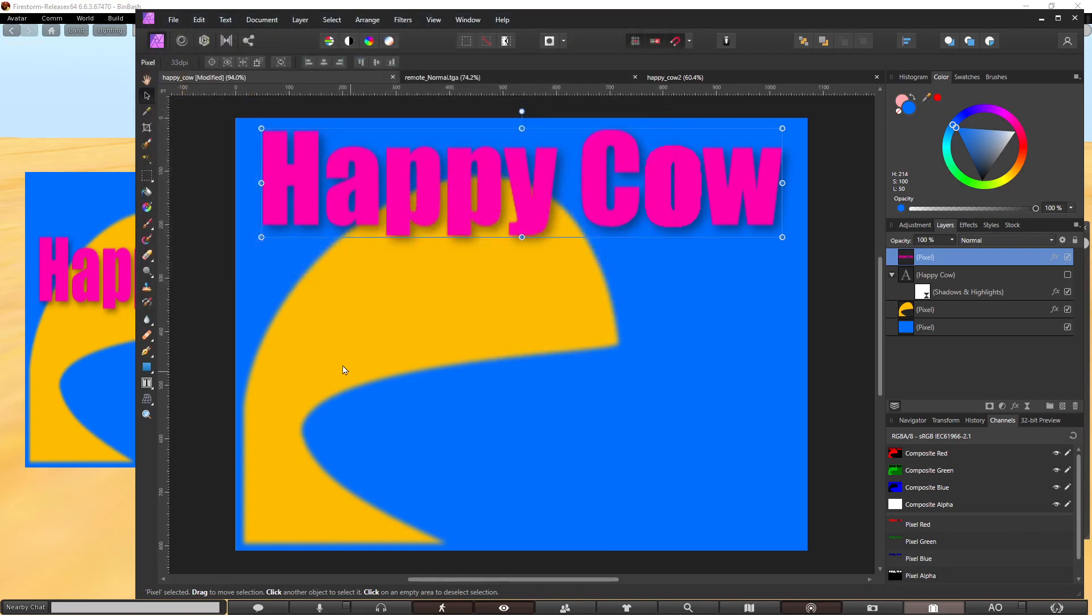
{"action": "left_click", "coordinate": [114, 359]}
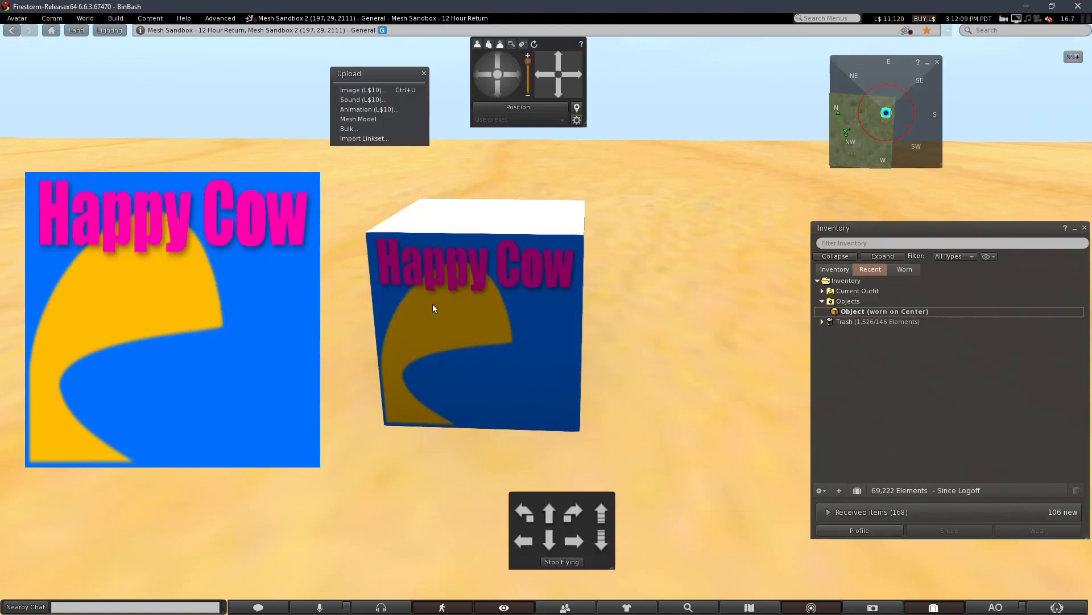